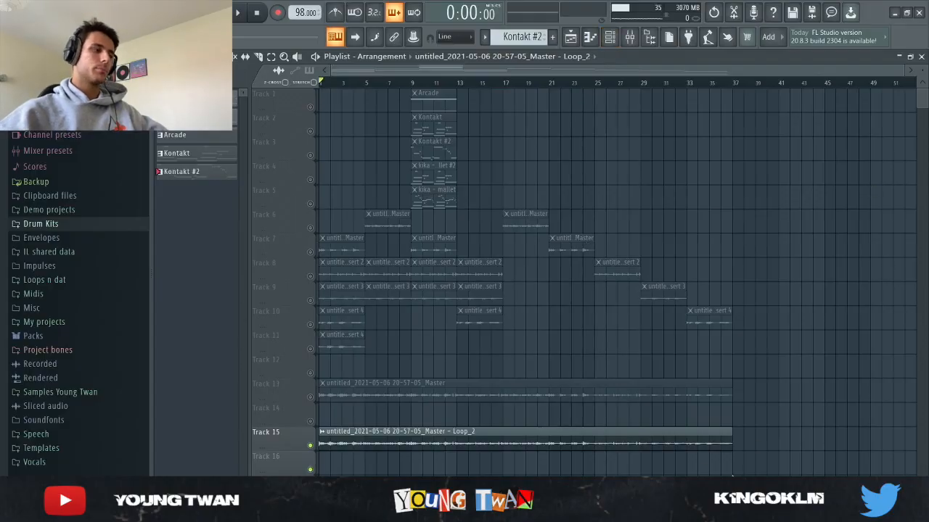
Play back the finished master loop on Track 15 of the playlist and stop it.
key("space")
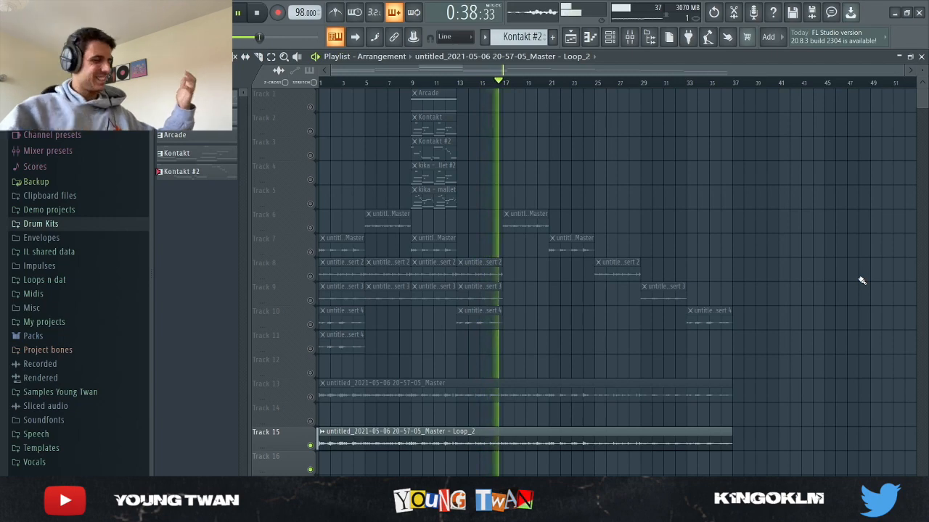
key("space")
Inspect the kika - mallet channel's sample, volume envelope and miscellaneous settings, and close the channel window.
key("F6")
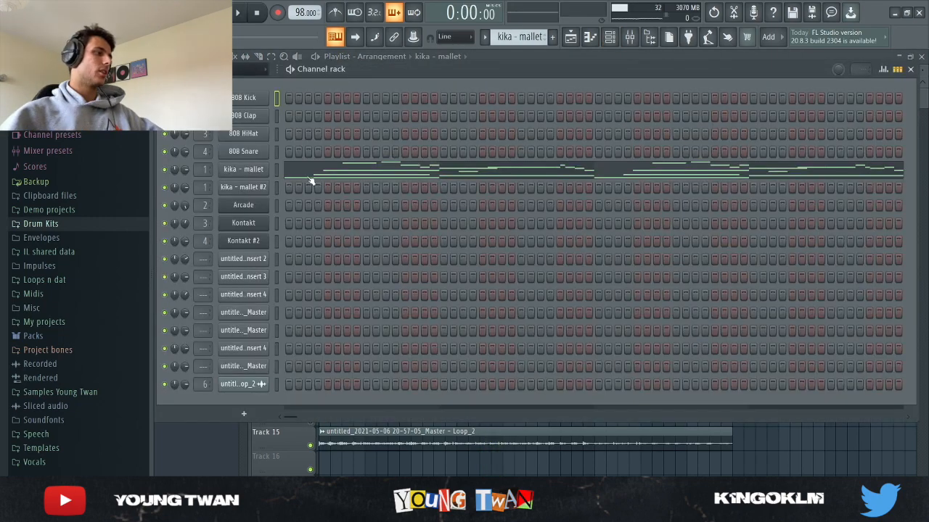
left_click(256, 172)
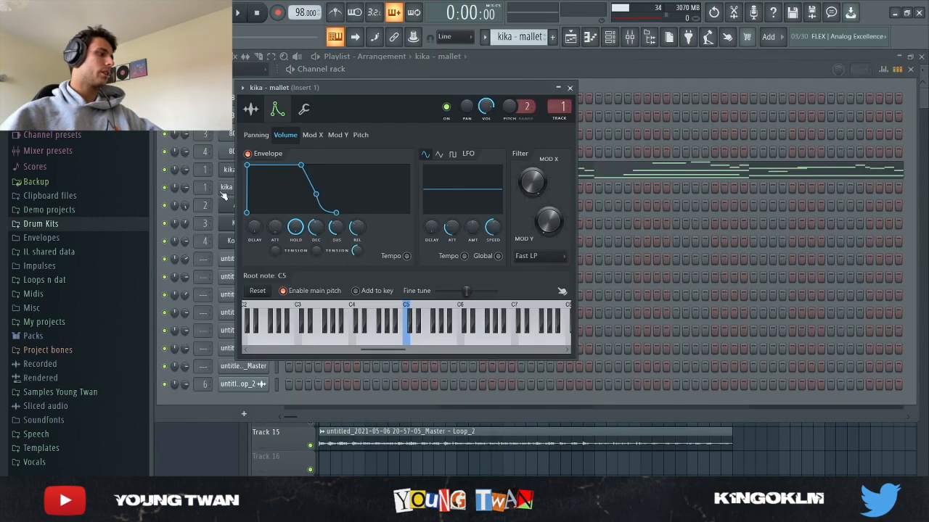
left_click(249, 111)
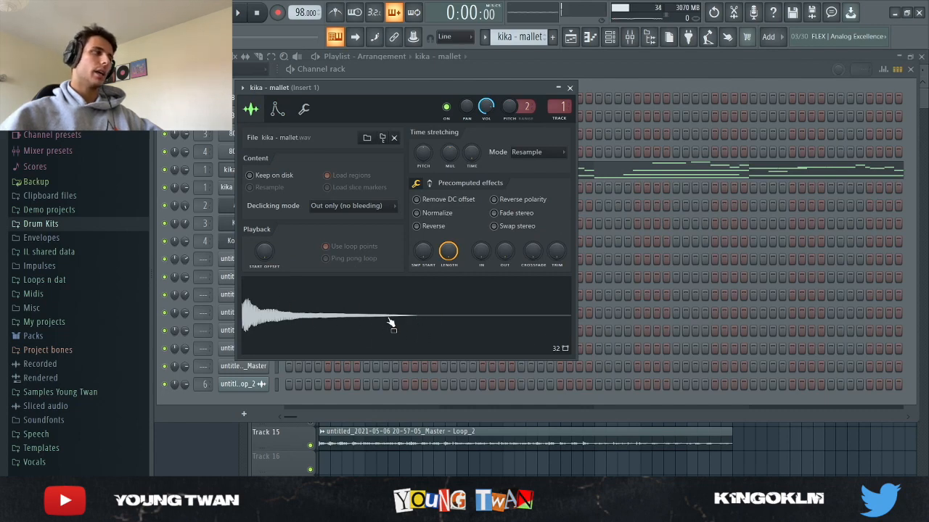
left_click(280, 110)
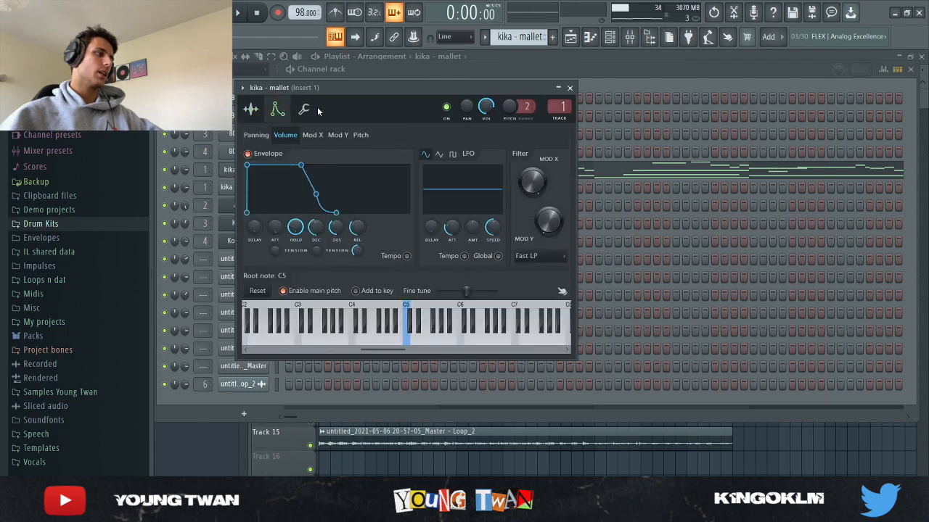
left_click(304, 109)
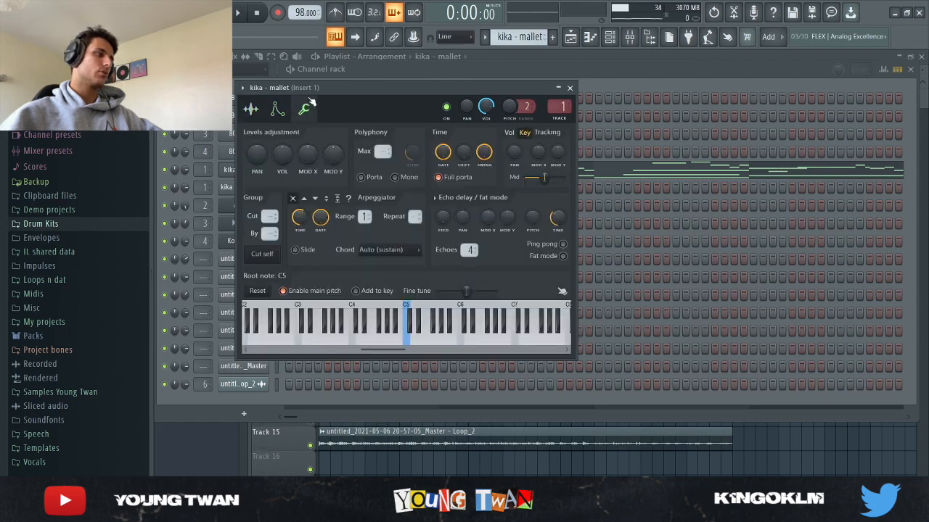
left_click(251, 108)
key("Escape")
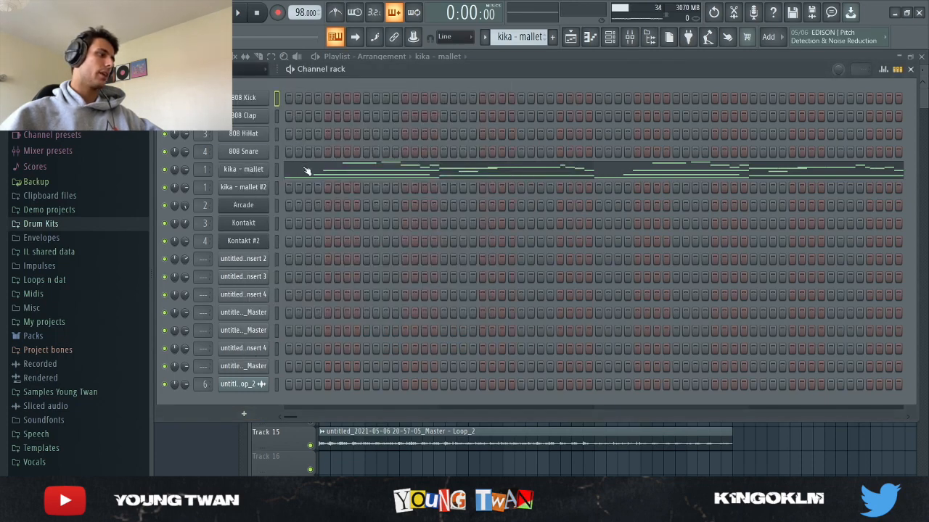
Show all notes of the kika - mallet pattern in the piano roll and play the melody.
left_click(364, 173)
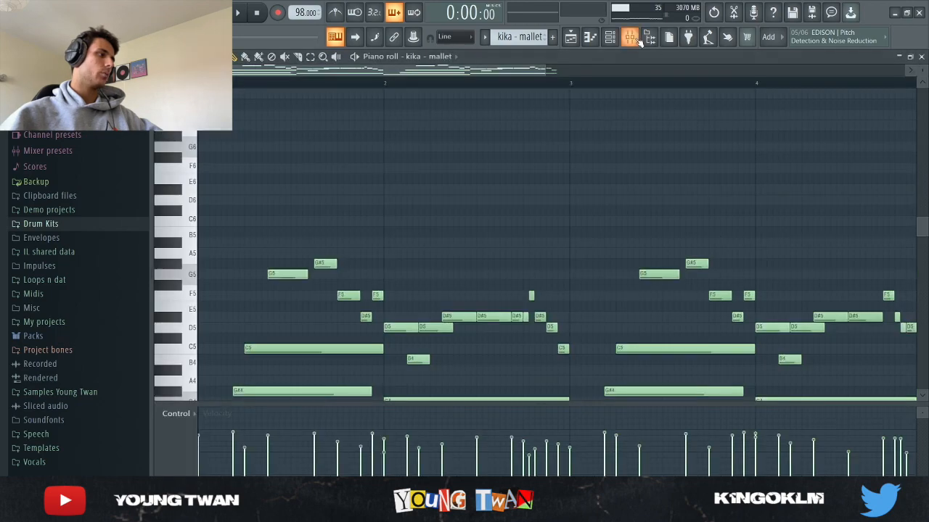
left_click(630, 37)
left_click(630, 37)
scroll(652, 178, "down", 3)
scroll(652, 179, "down", 4, "ctrl")
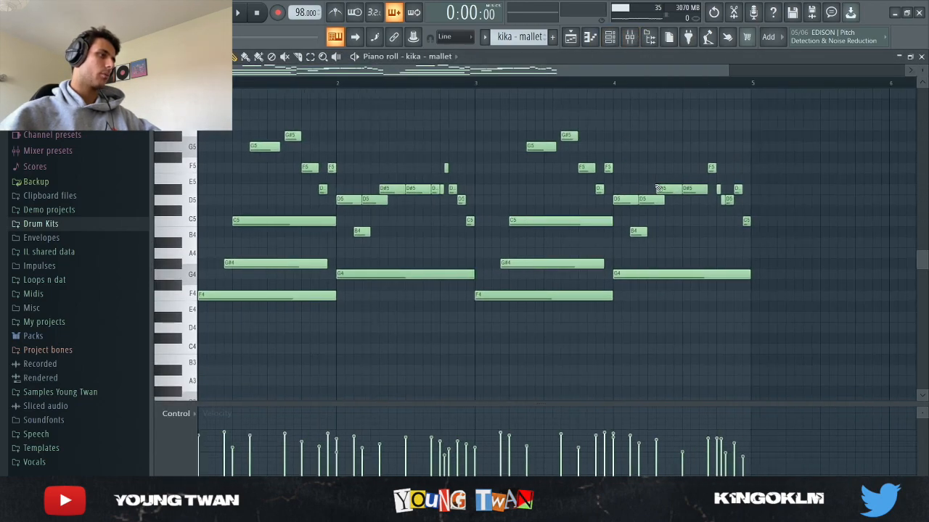
scroll(711, 284, "down", 1)
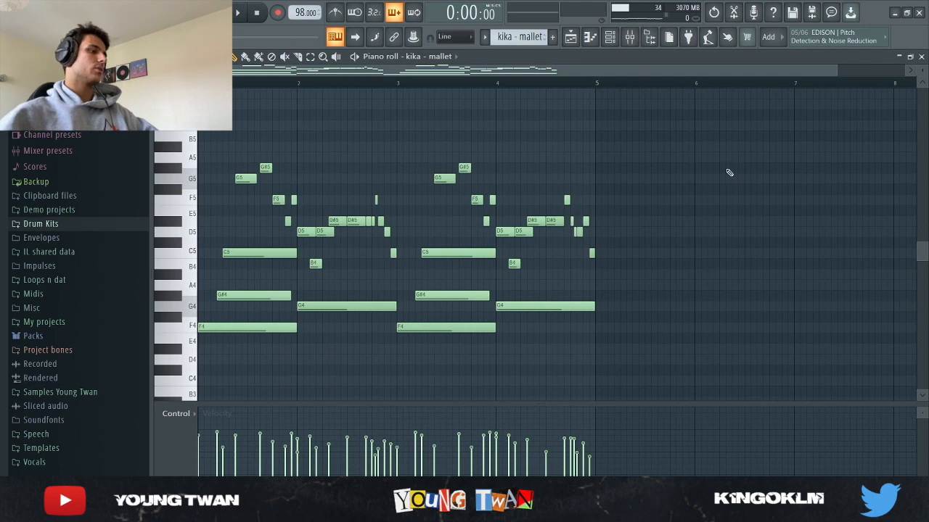
key("space")
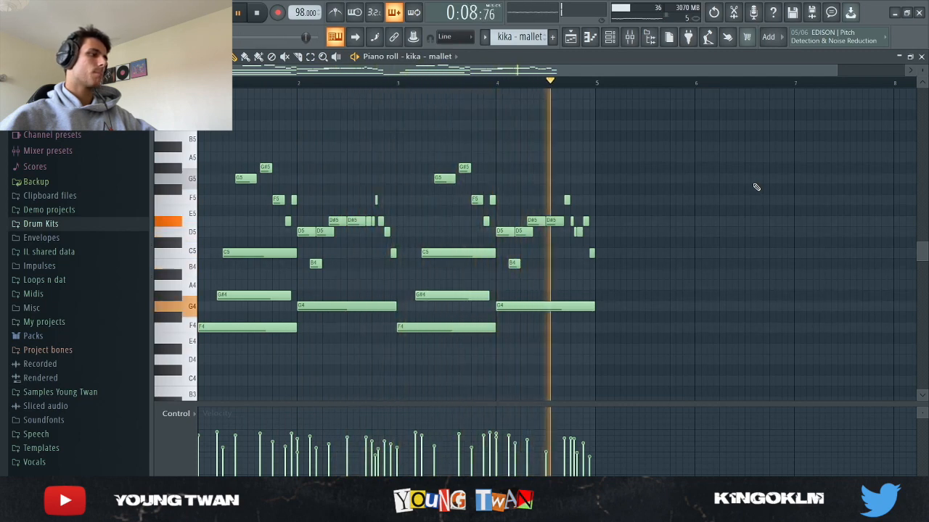
key("space")
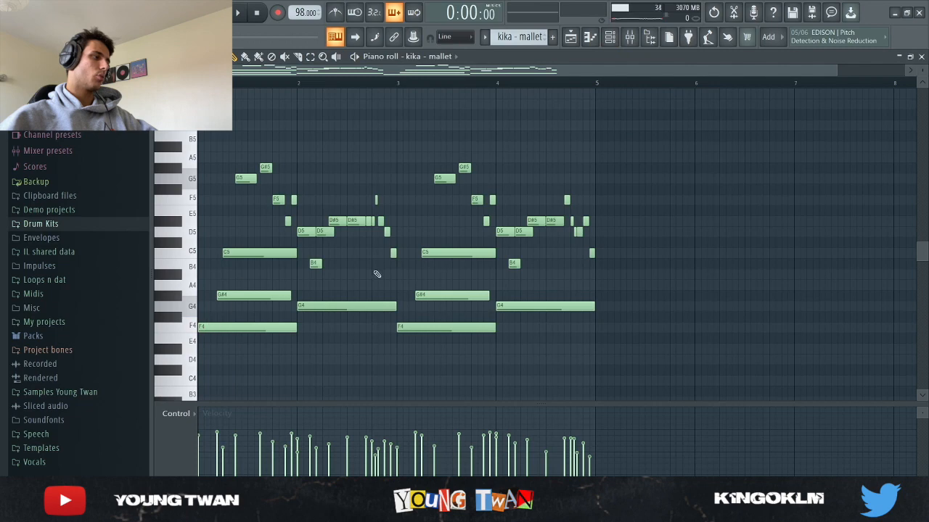
Review the Fruity Reeverb 2, first ValhallaVintageVerb and EffectRack settings on mixer Insert 1, closing each plugin.
left_click(629, 37)
left_click(254, 248)
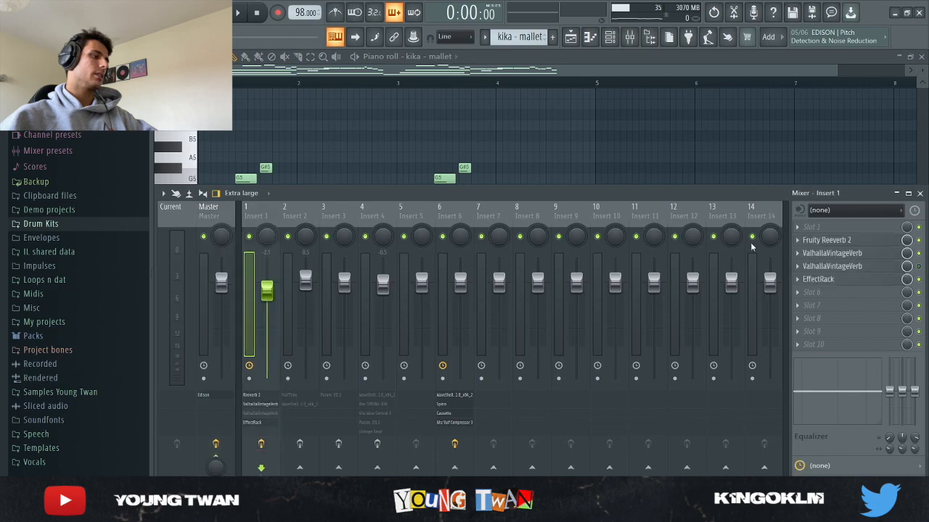
left_click(857, 241)
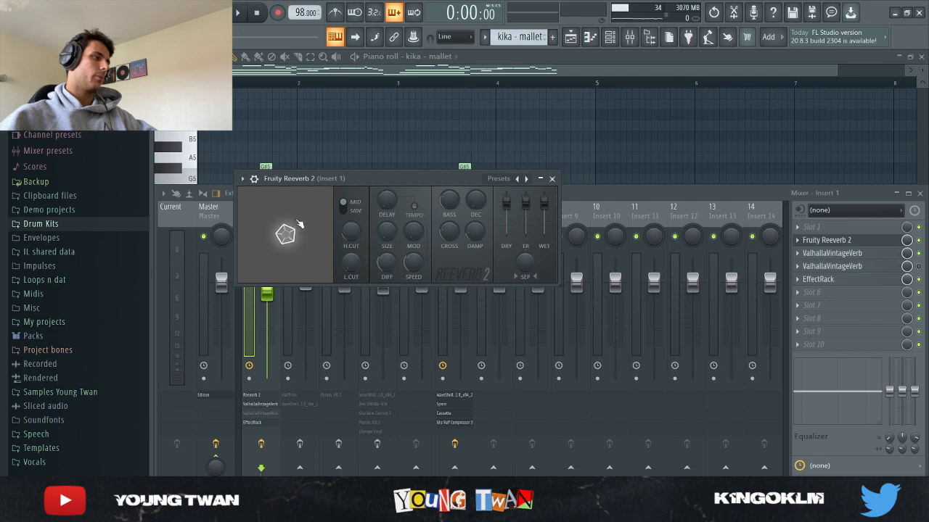
left_click(552, 180)
left_click(846, 255)
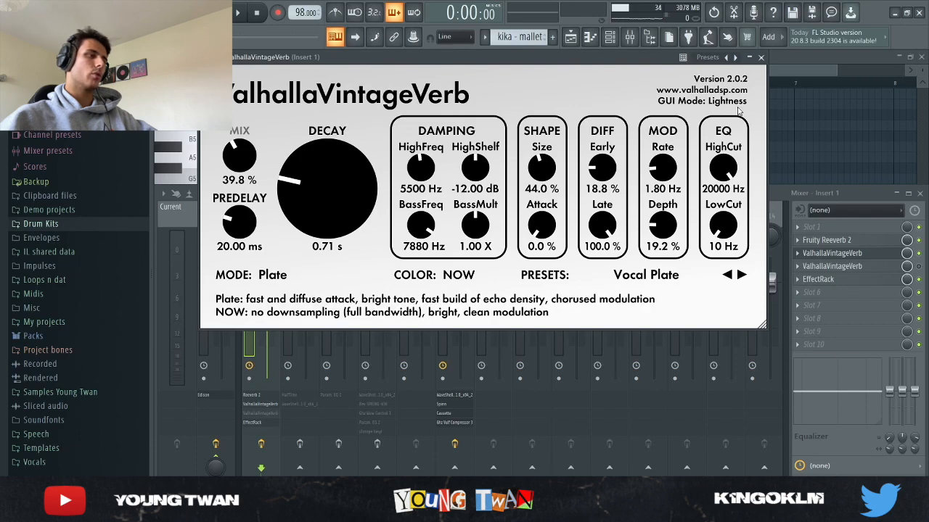
left_click(761, 57)
left_click(854, 281)
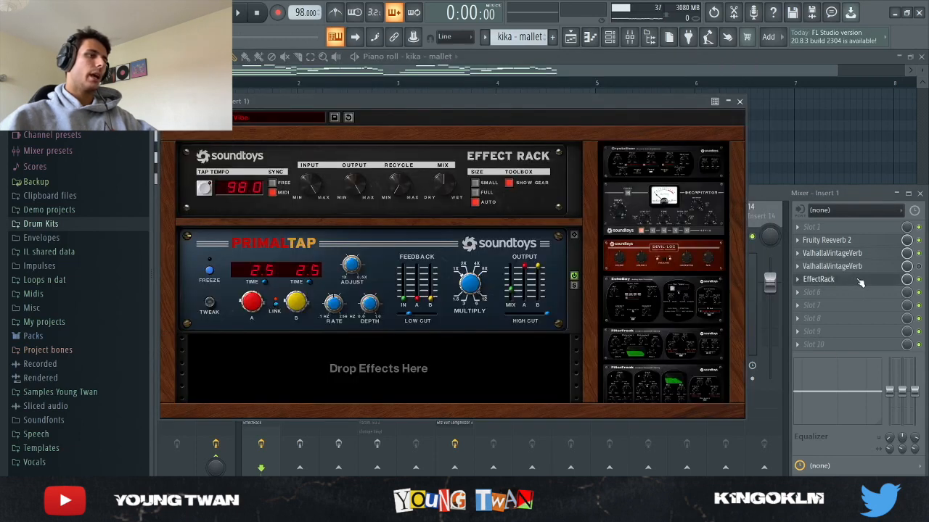
left_click(739, 102)
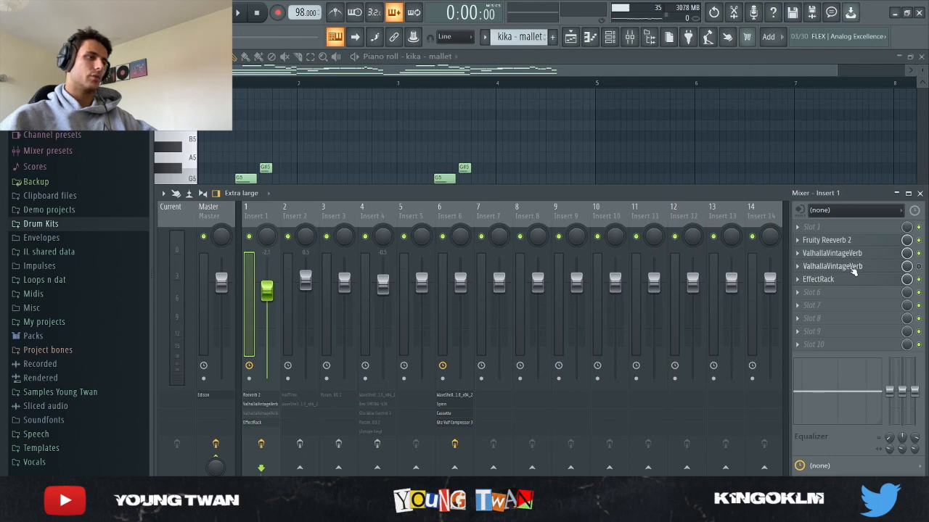
Replay the kika - mallet melody in the piano roll and return to Insert 1's effects chain in the mixer.
key("F9")
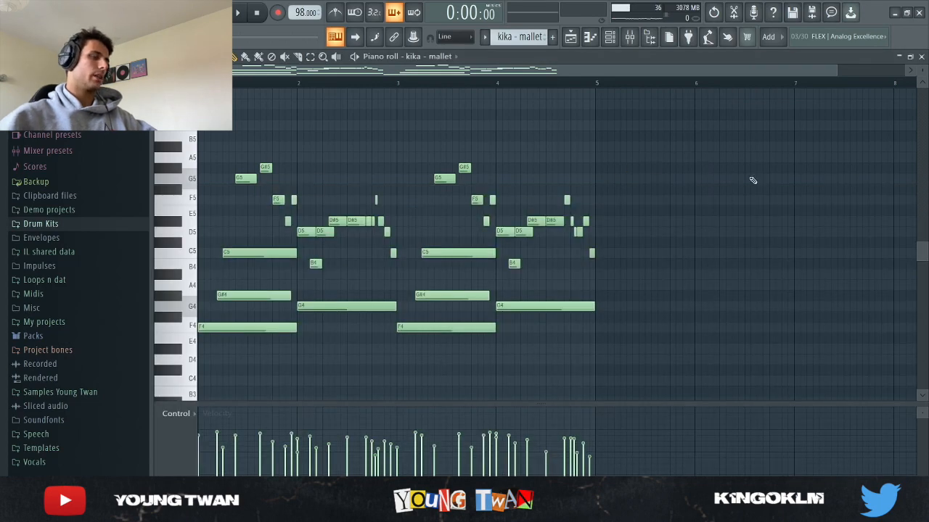
key("space")
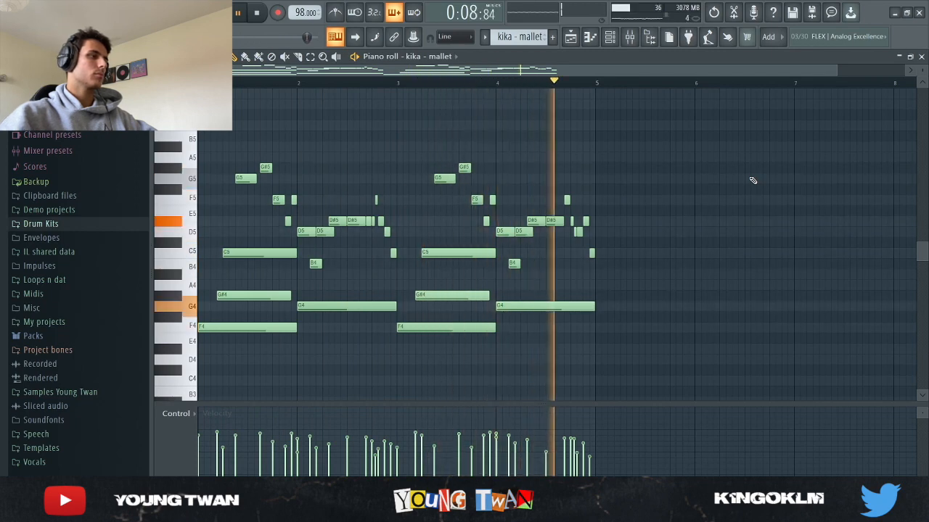
key("space")
key("F9")
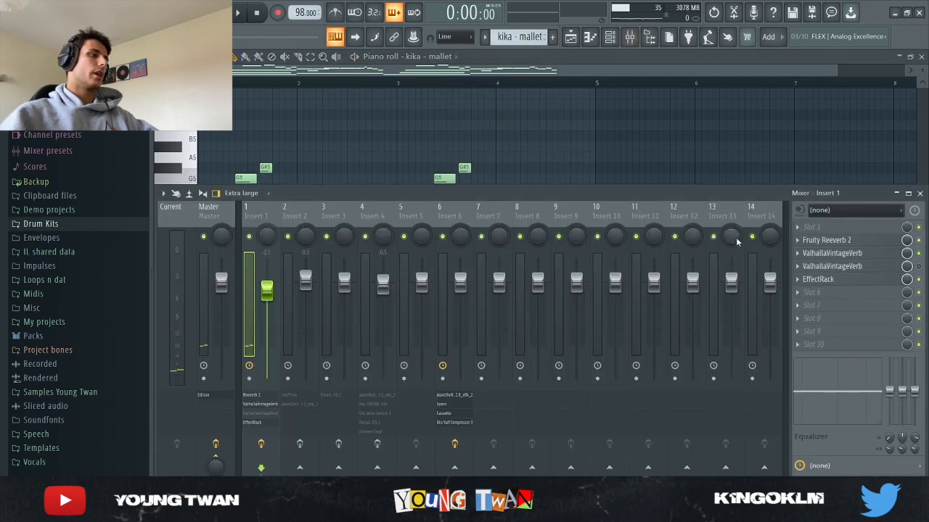
key("F9")
left_click(629, 37)
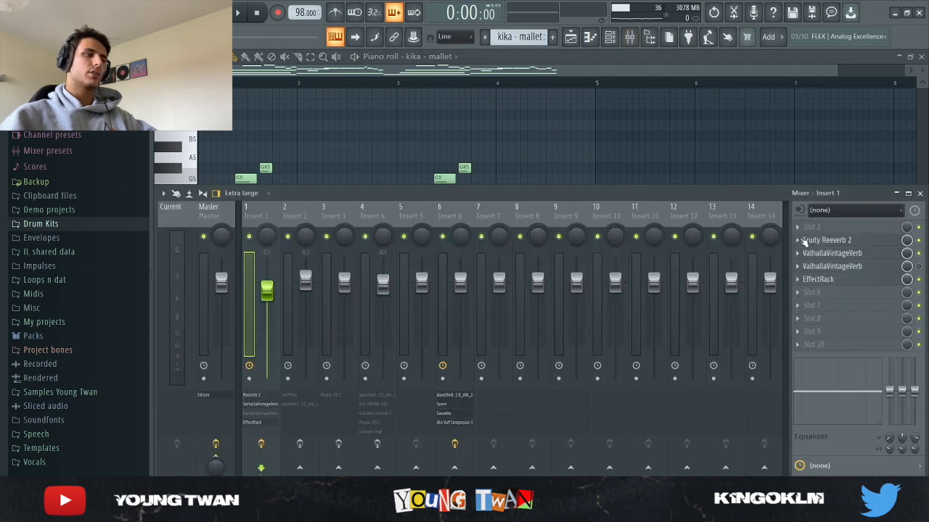
Switch to the kika - mallet #2 pattern, view its notes in the piano roll and play it briefly.
left_click(571, 38)
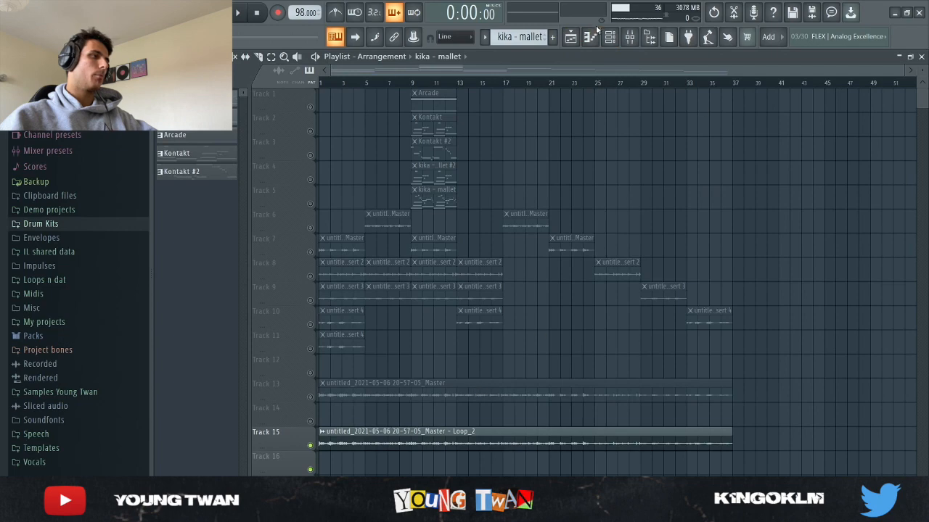
key("F6")
scroll(527, 35, "down", 1)
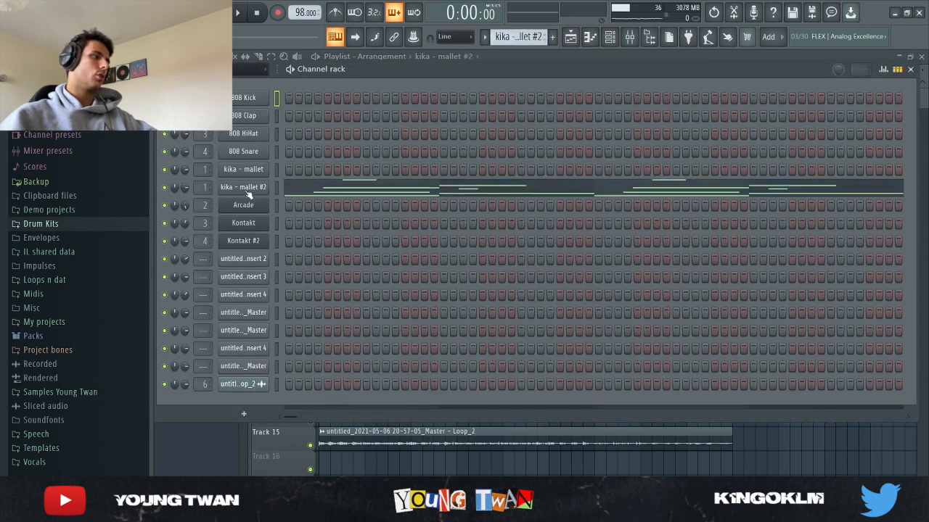
left_click(361, 193)
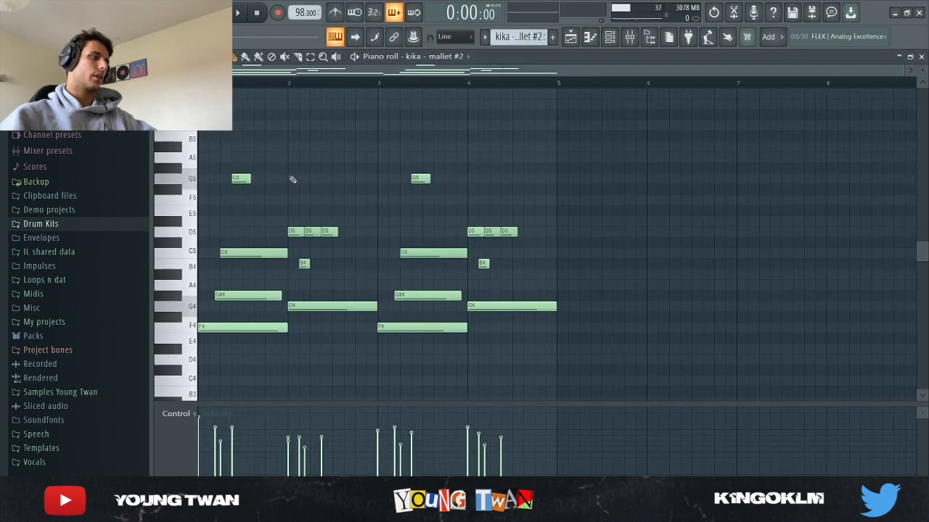
key("space")
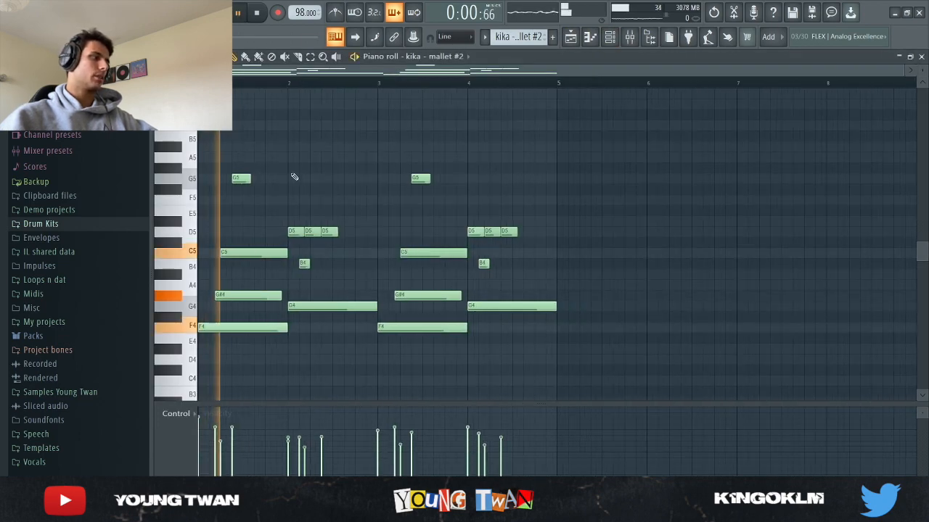
key("space")
Select the Arcade pattern, show the Arcade plugin's play view and audition several keys of the Sal y Pimienta kit.
left_click(609, 37)
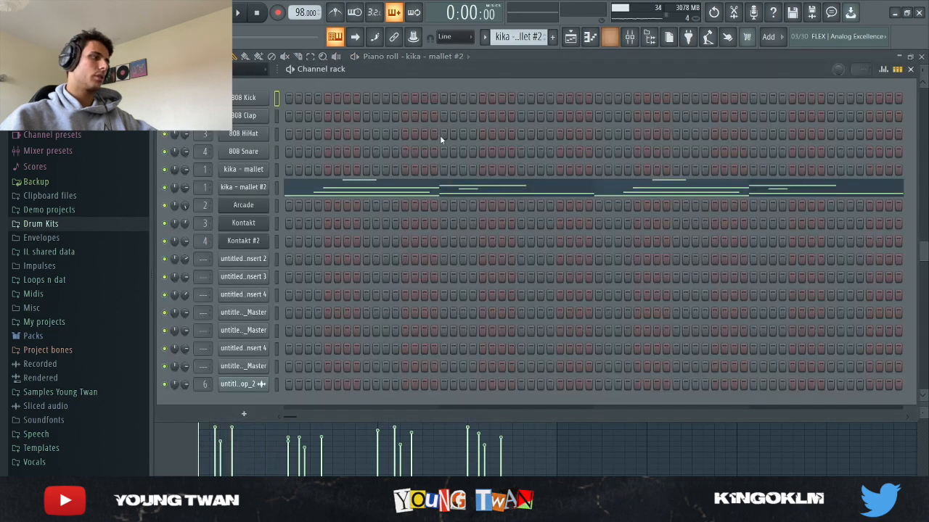
scroll(524, 41, "down", 1)
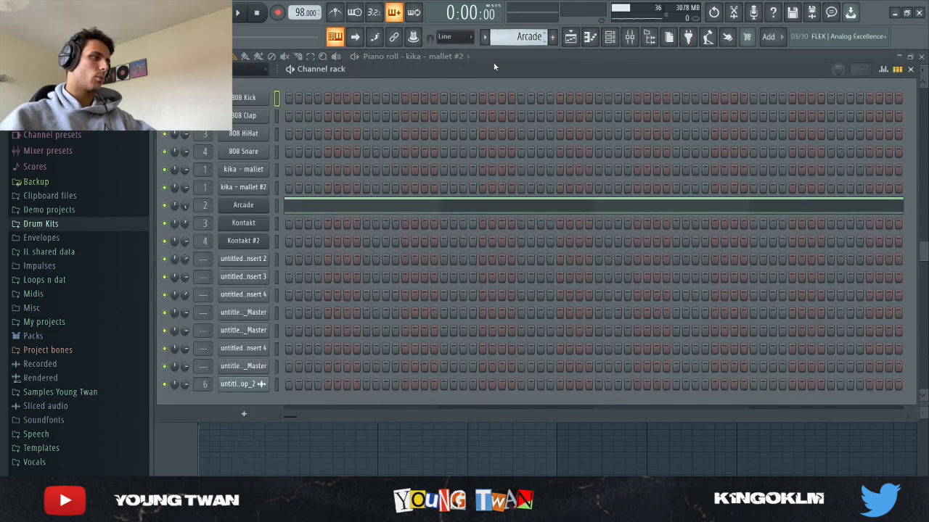
left_click(250, 207)
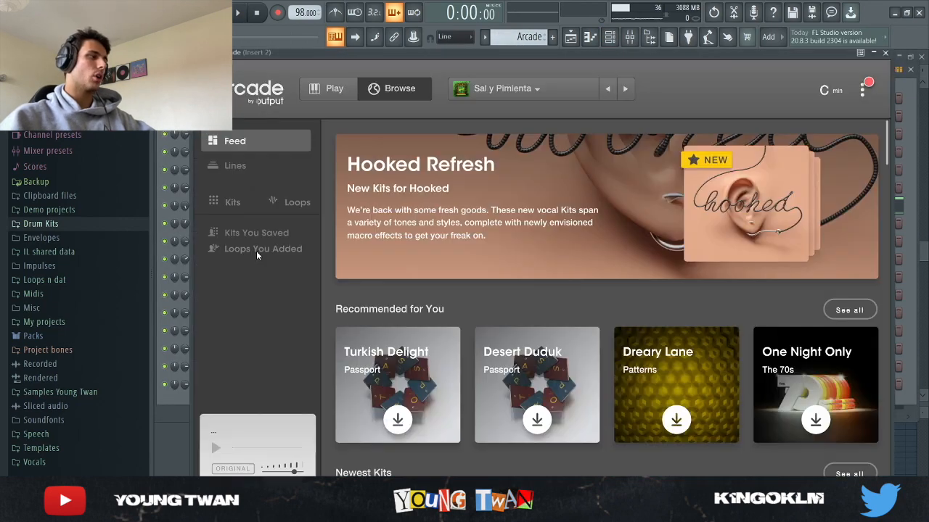
left_click(332, 89)
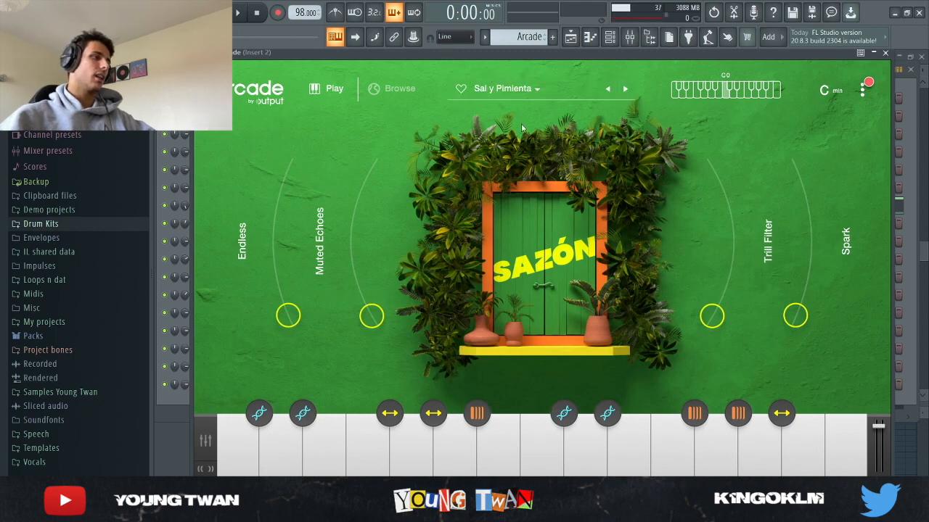
left_click(851, 453)
left_click(813, 444)
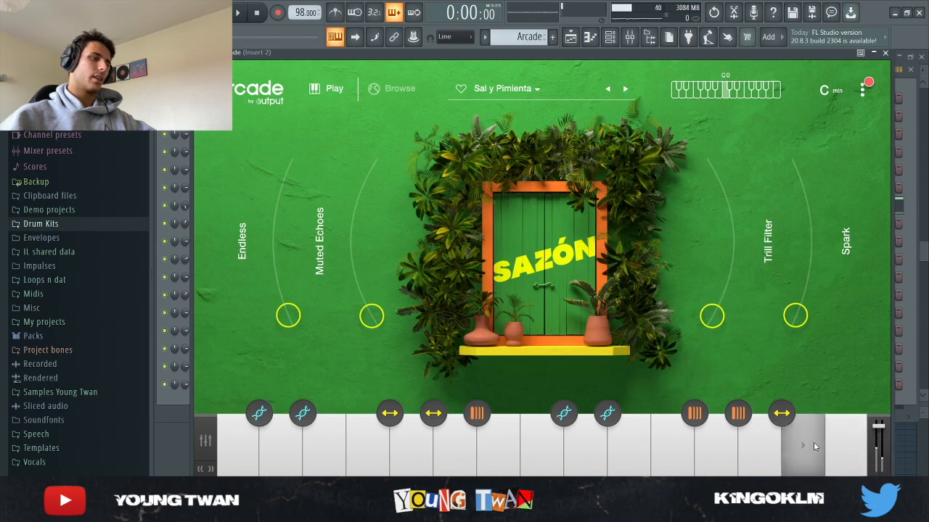
left_click(321, 452)
left_click(419, 440)
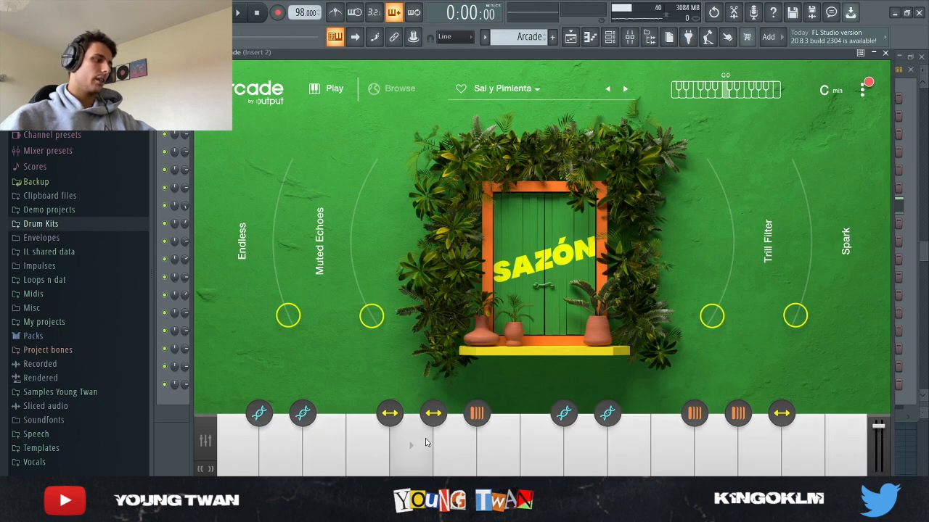
left_click(468, 443)
Show the Arcade pattern's long notes in the piano roll and play the pattern.
left_click(172, 406)
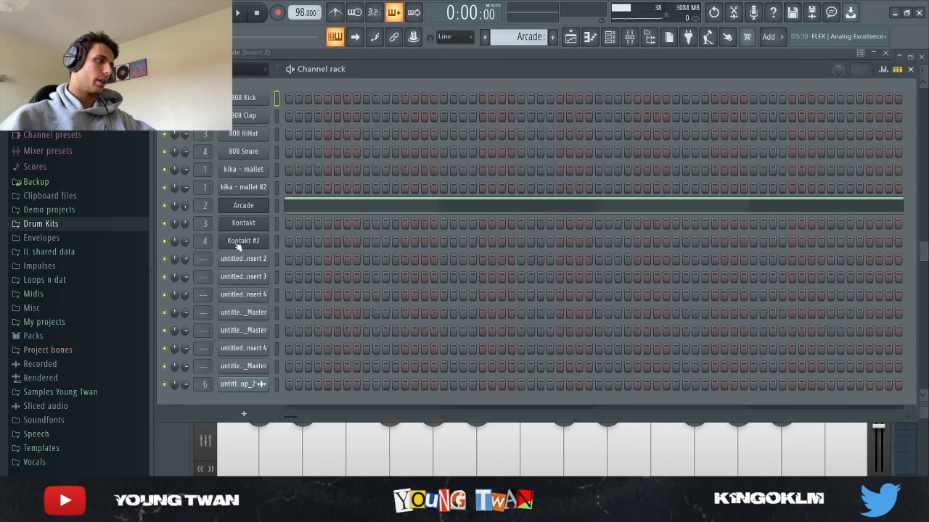
left_click(248, 208)
left_click(296, 206)
scroll(369, 230, "up", 2)
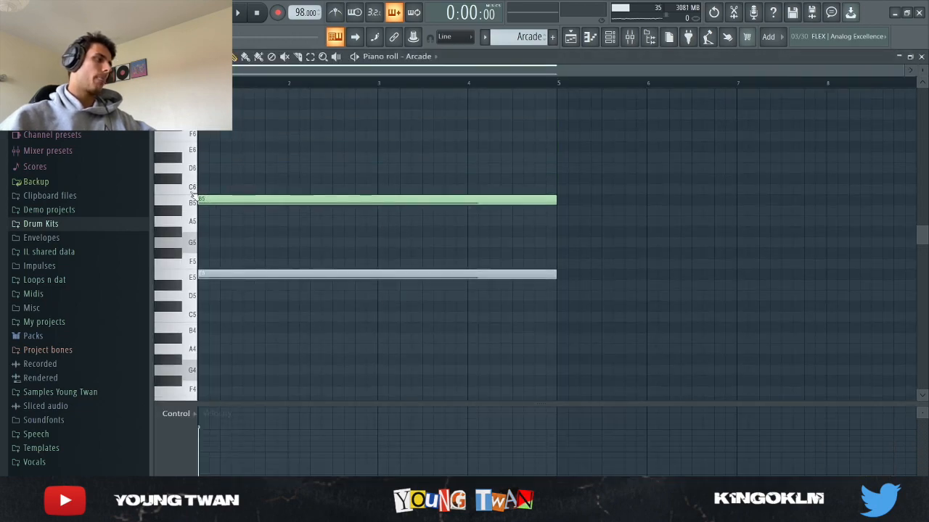
left_click(630, 37)
left_click(633, 40)
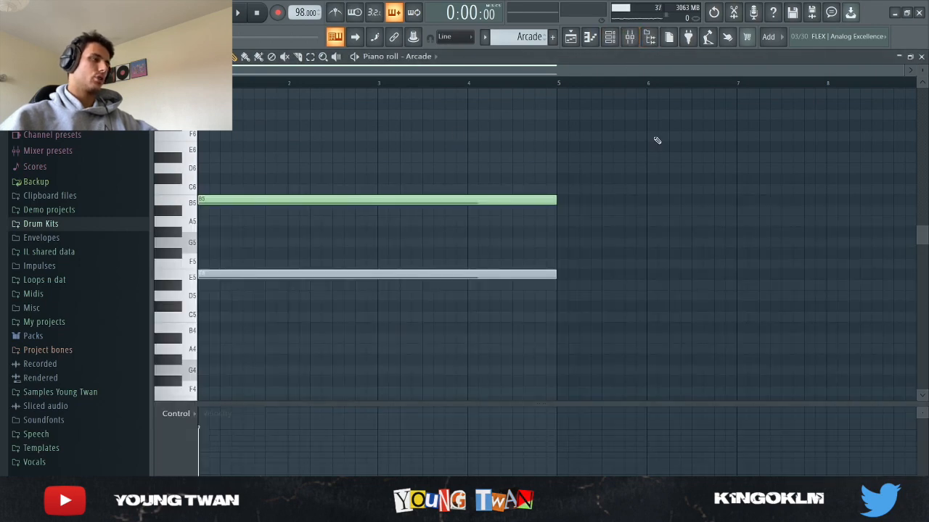
key("space")
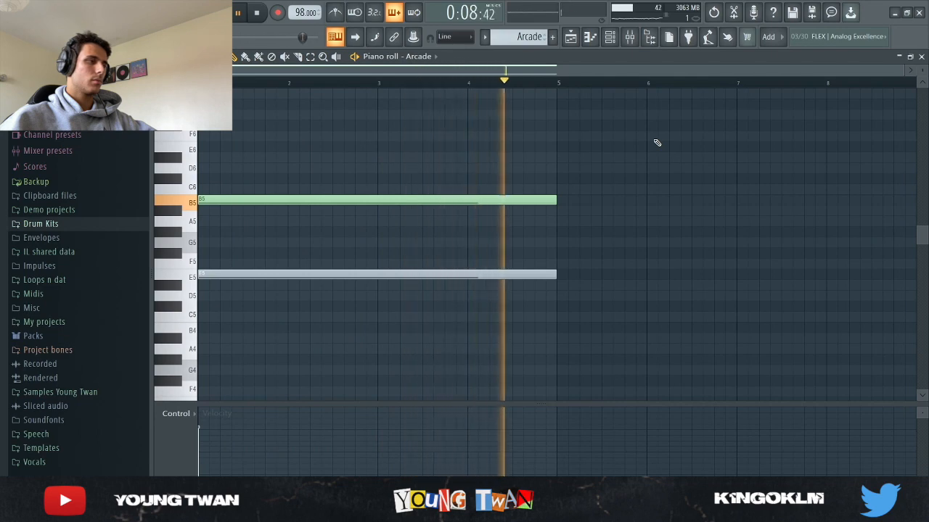
Stop playback, enable Insert 2's effects chain in the mixer and inspect its HalfTime and S1 Stereo Imager settings.
key("space")
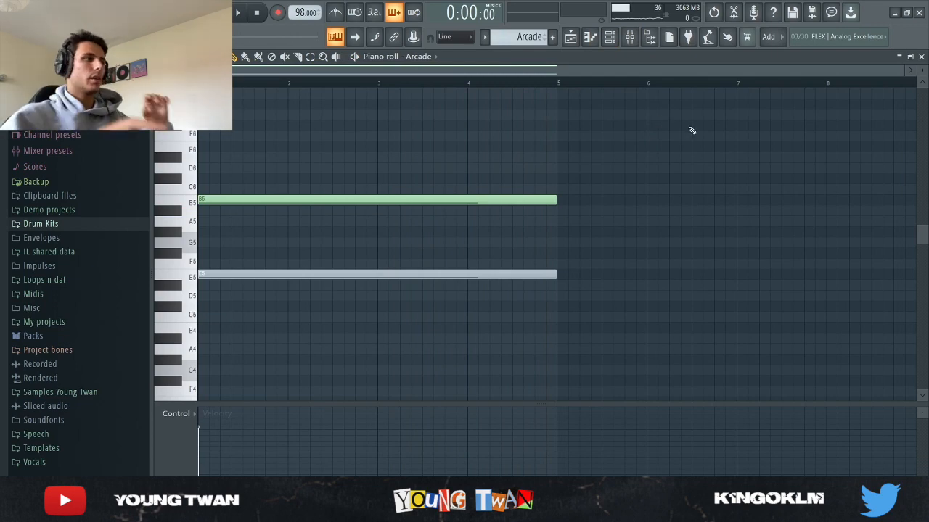
key("F9")
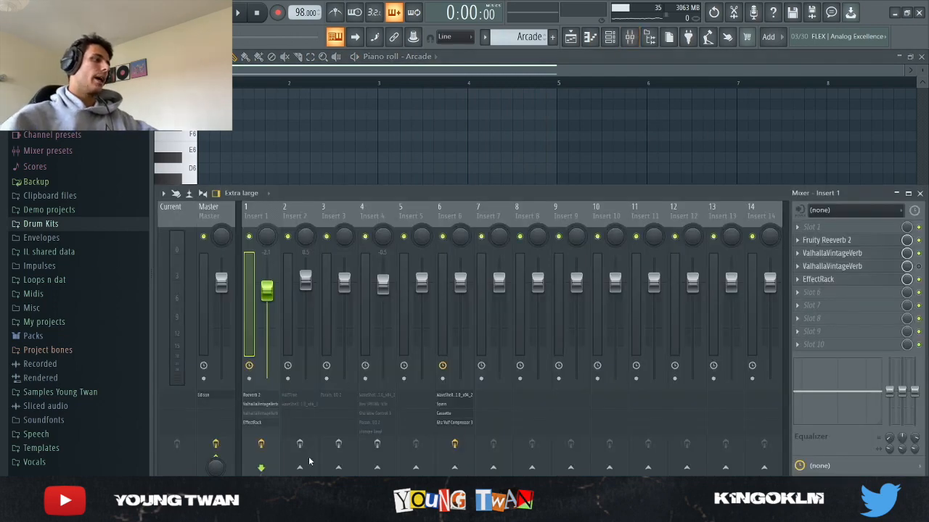
left_click(310, 213)
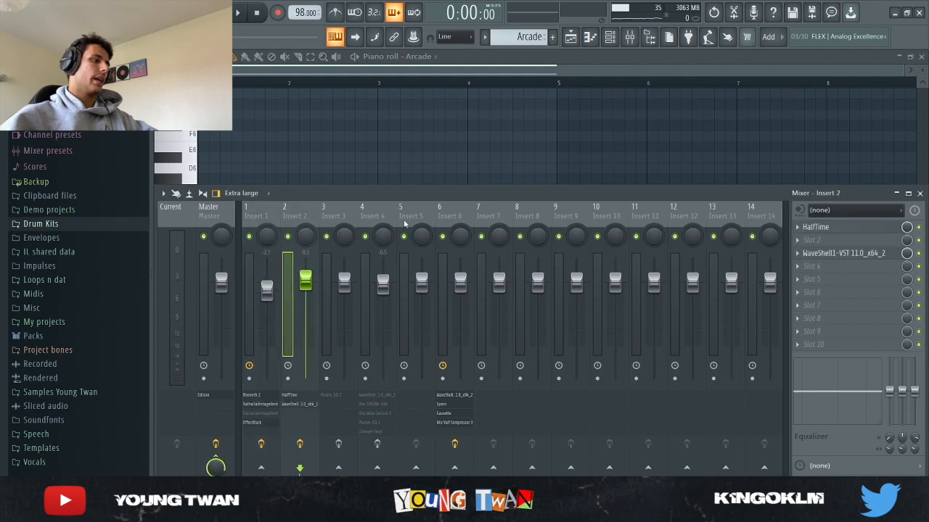
left_click(847, 227)
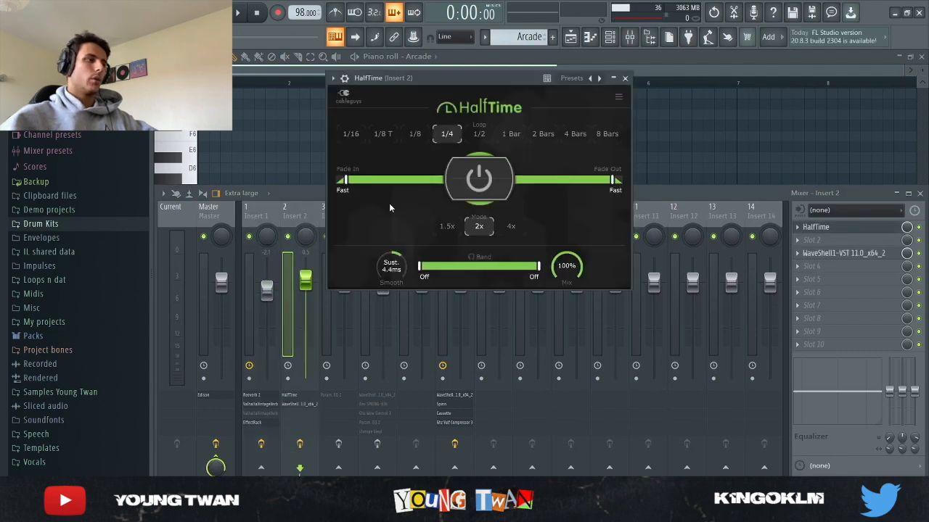
left_click(626, 78)
left_click(841, 253)
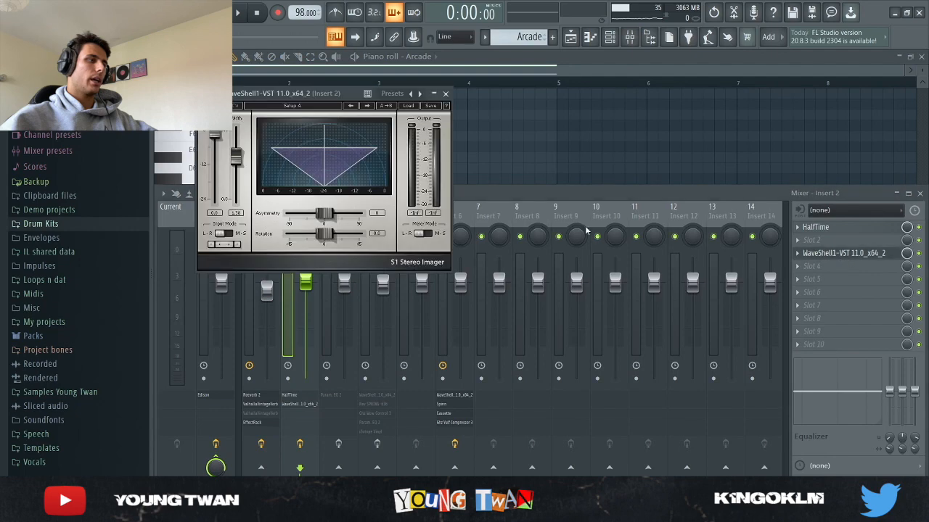
left_click(447, 94)
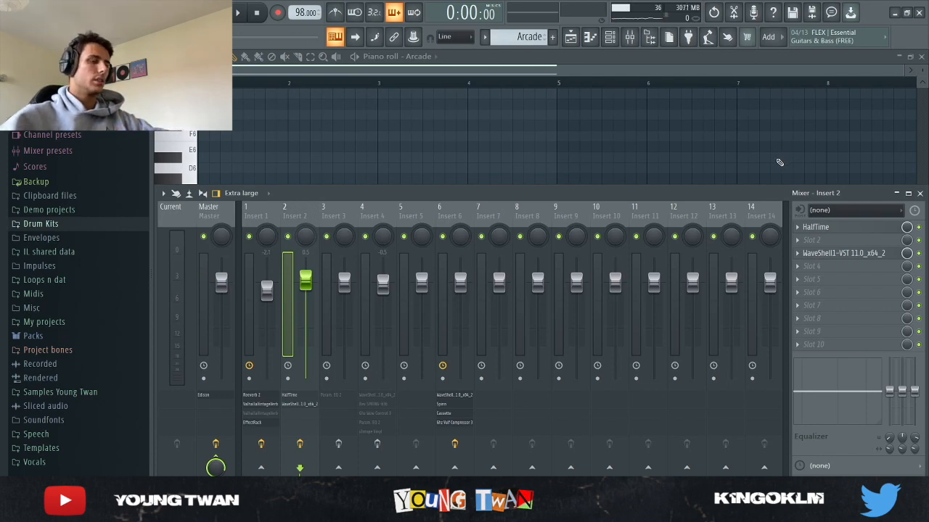
left_click(869, 253)
left_click(873, 254)
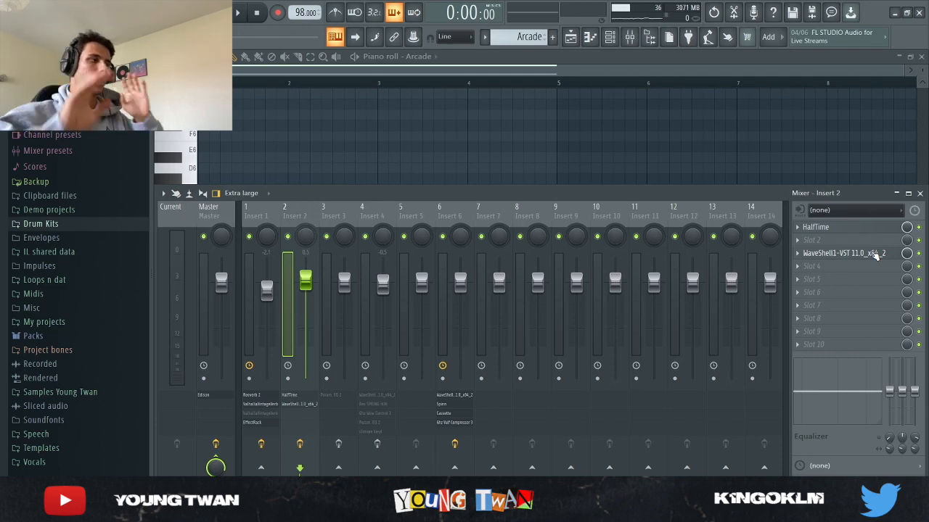
Return to the Arcade piano roll and replay the pattern with Insert 2's effects applied.
left_click(650, 161)
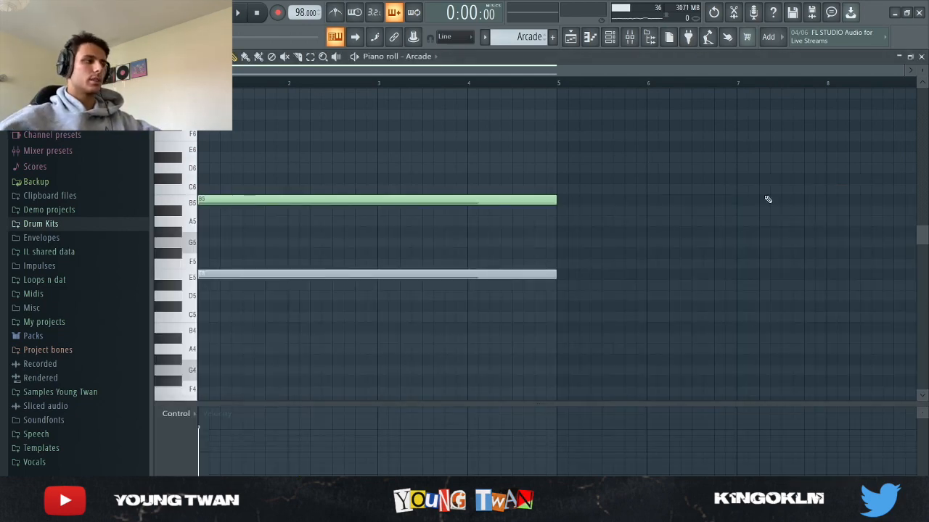
key("space")
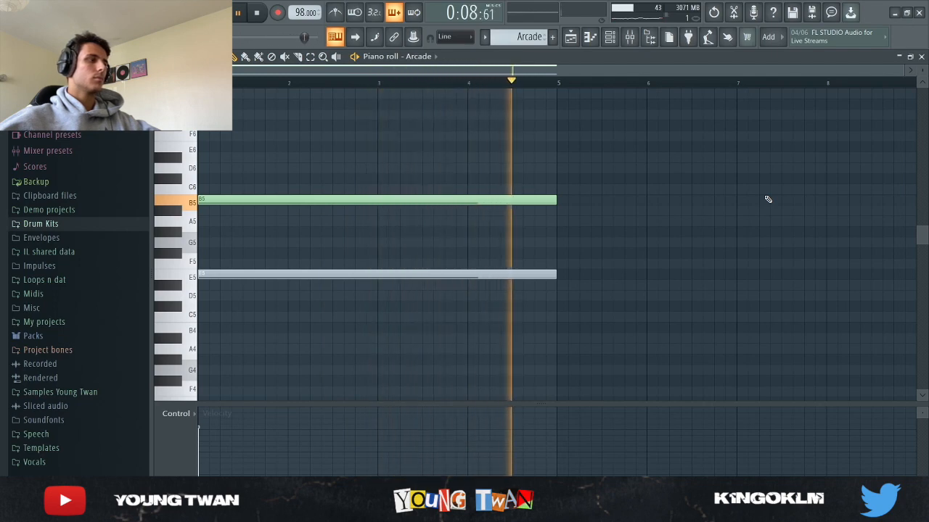
key("space")
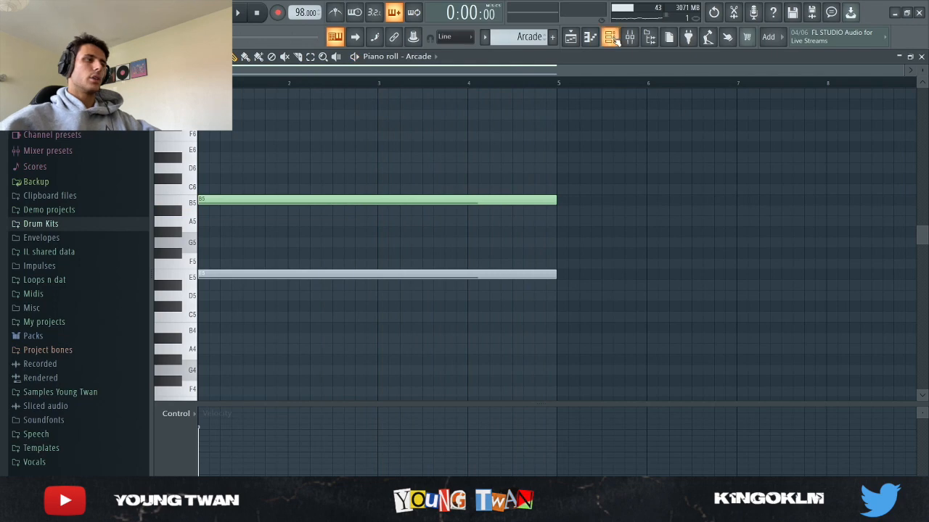
Switch to the Kontakt pattern and view the Main and FX pages of its Mallet Flux celesta instrument.
key("F6")
scroll(528, 37, "down", 1)
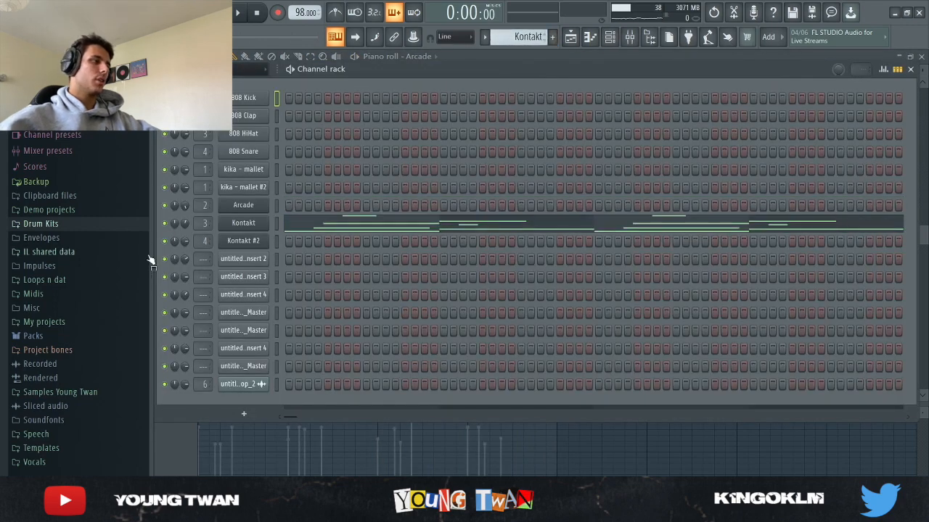
left_click(257, 228)
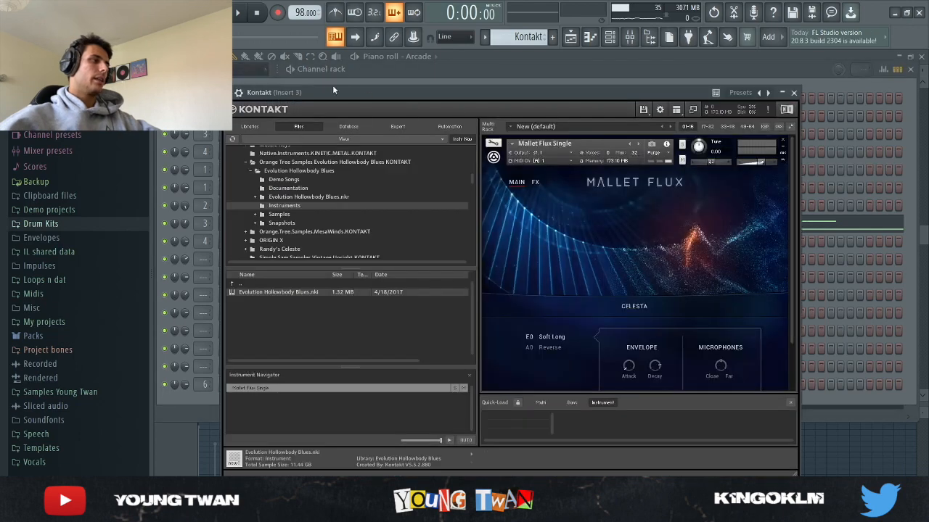
left_click_drag(333, 89, 355, 62)
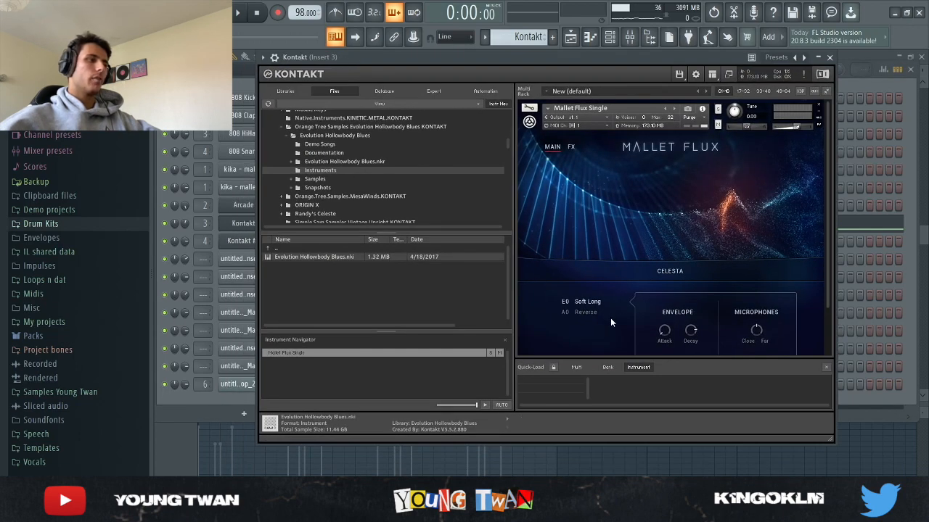
left_click(572, 146)
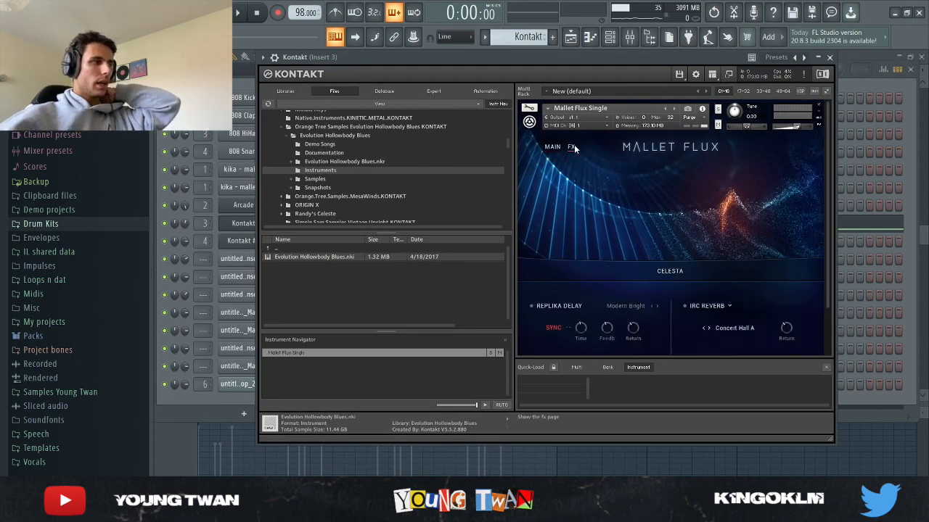
left_click(555, 147)
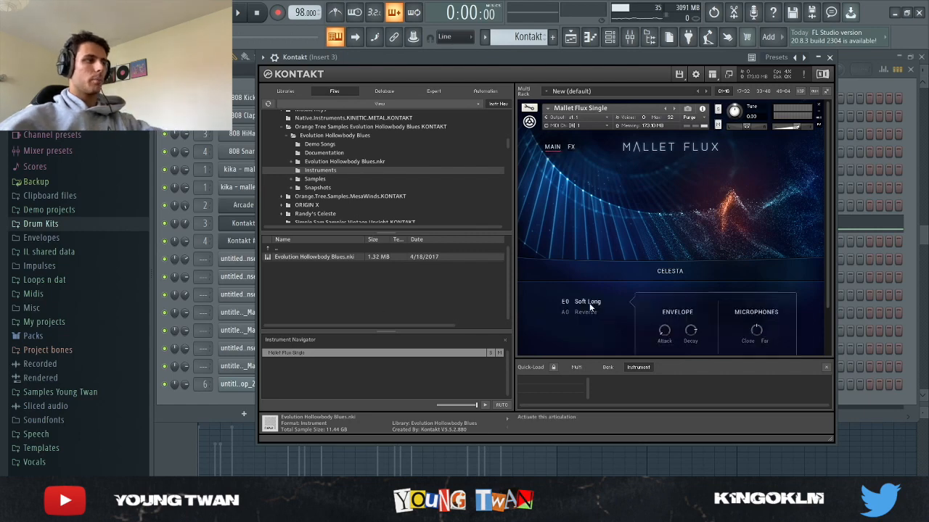
left_click(243, 225)
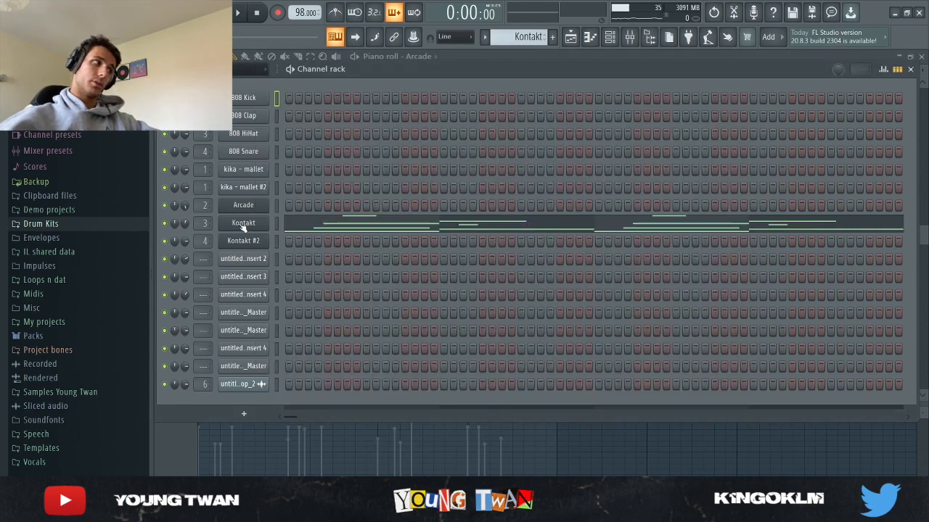
Show the Kontakt pattern's notes in the piano roll and play them briefly.
left_click(342, 228)
scroll(648, 322, "down", 3)
scroll(298, 235, "up", 1)
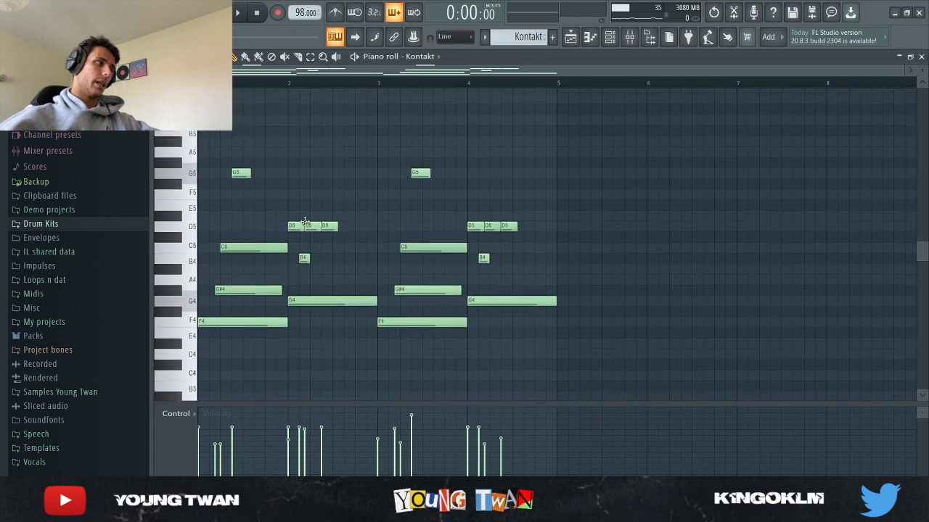
key("space")
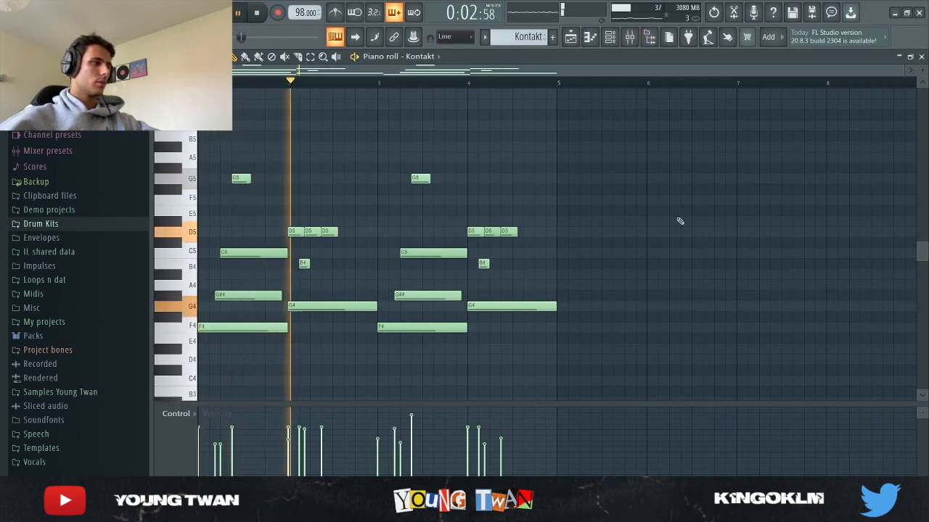
key("space")
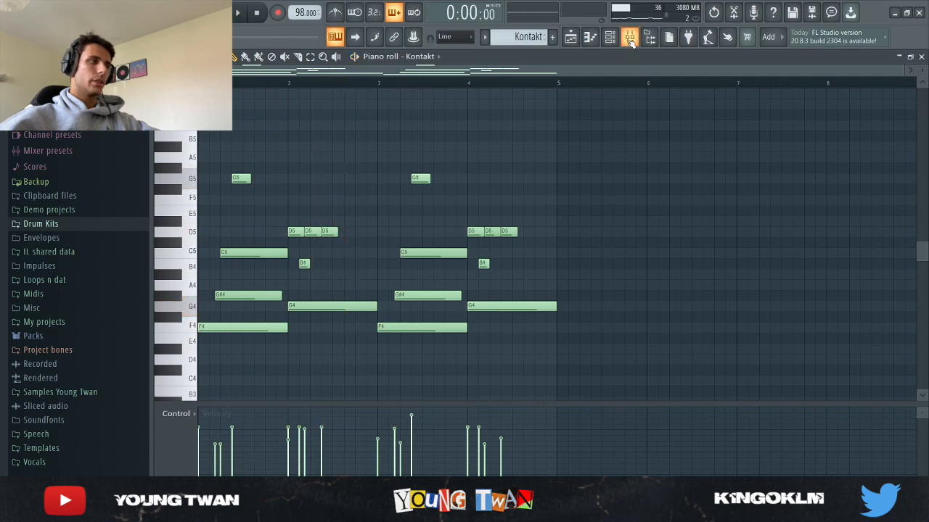
Enable Insert 3's effects in the mixer and check its Fruity parametric EQ 2.
left_click(629, 36)
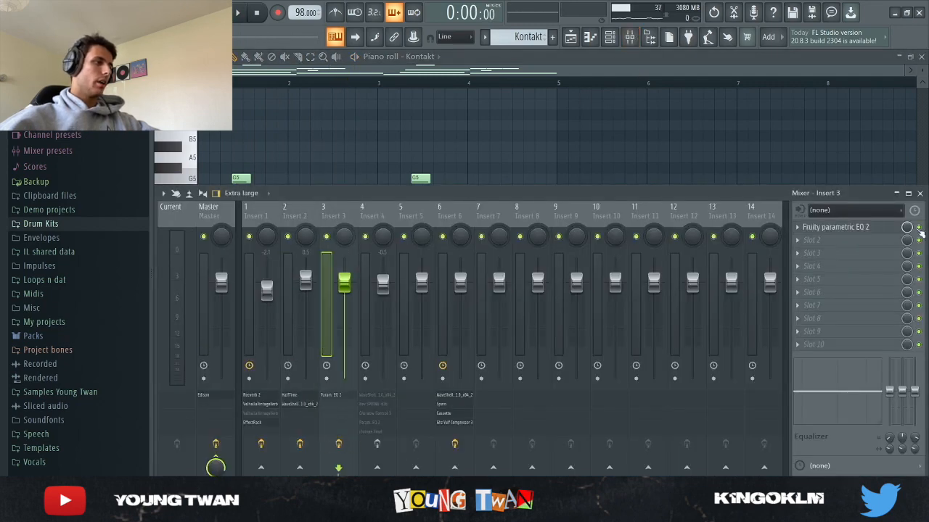
left_click(867, 228)
key("Escape")
key("Escape")
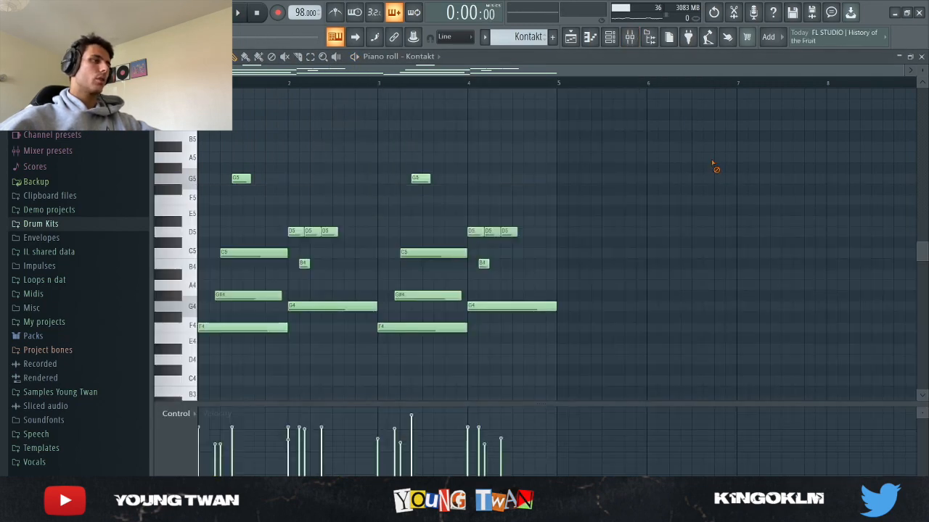
Switch to the Kontakt #2 pattern and review the guitar settings and Amps & FX page of Electric Sunburst Deluxe.
left_click(612, 38)
scroll(522, 37, "down", 1)
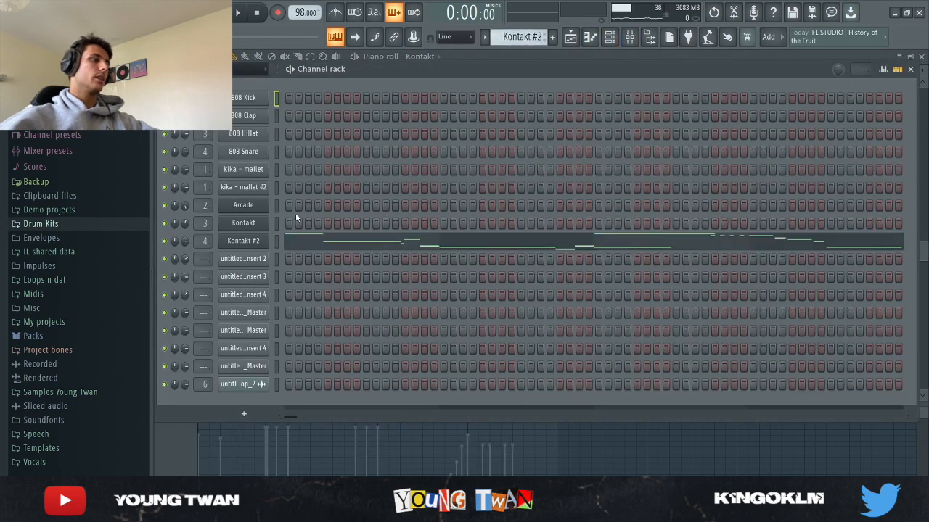
left_click(244, 241)
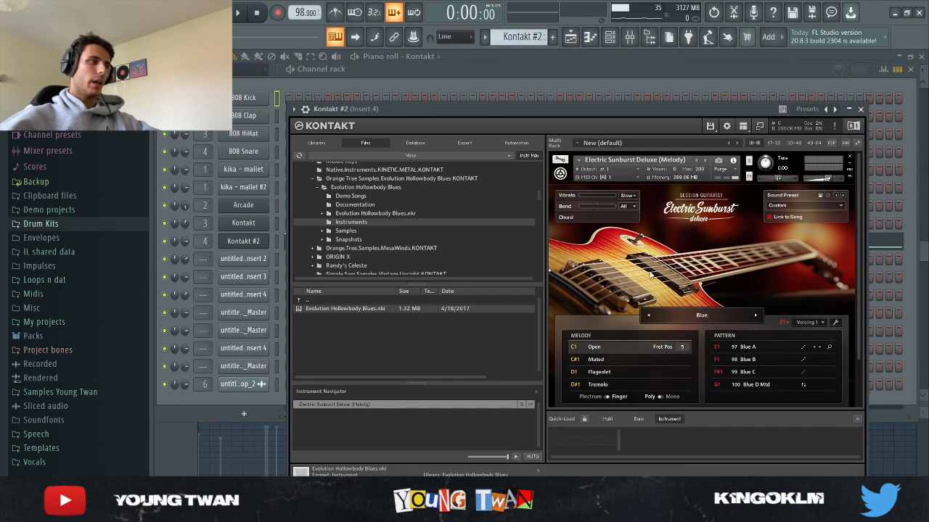
scroll(649, 274, "down", 2)
left_click(676, 377)
left_click(729, 378)
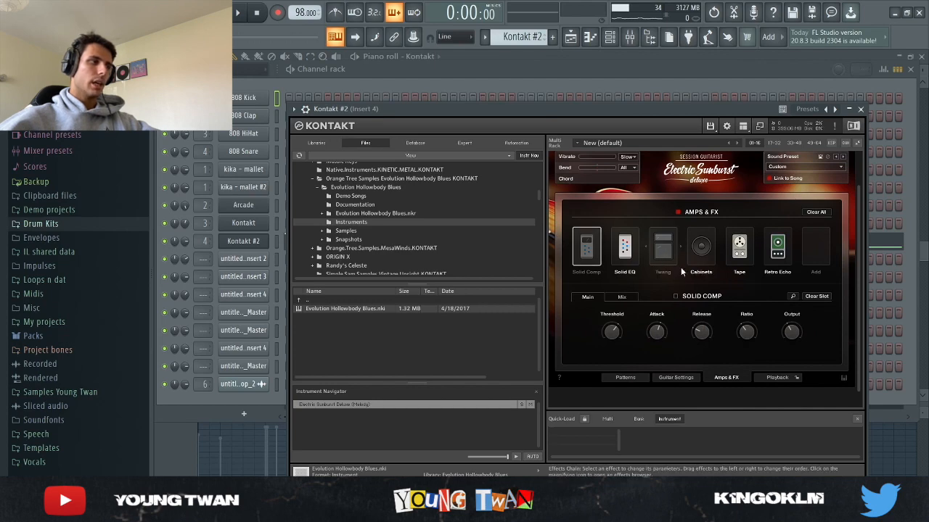
left_click(254, 243)
Show the Kontakt #2 guitar melody in the piano roll and play it through.
left_click(396, 243)
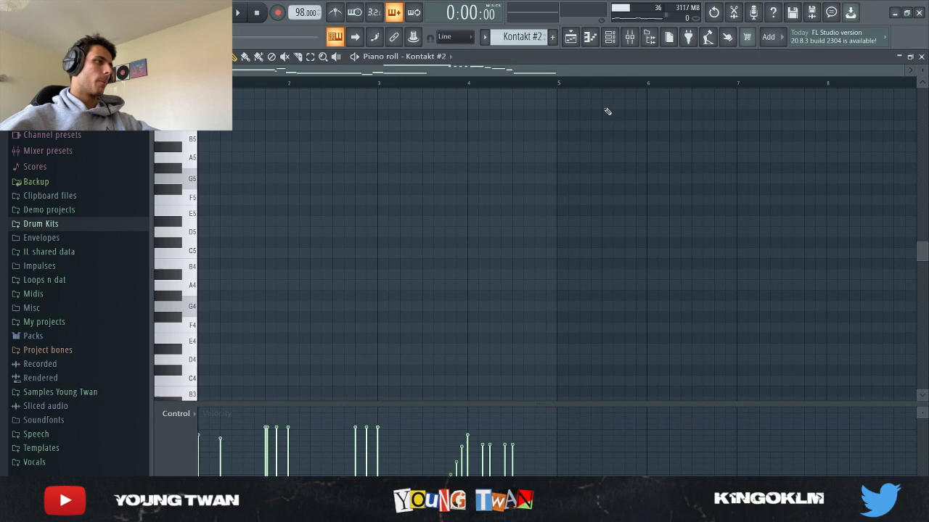
left_click(630, 40)
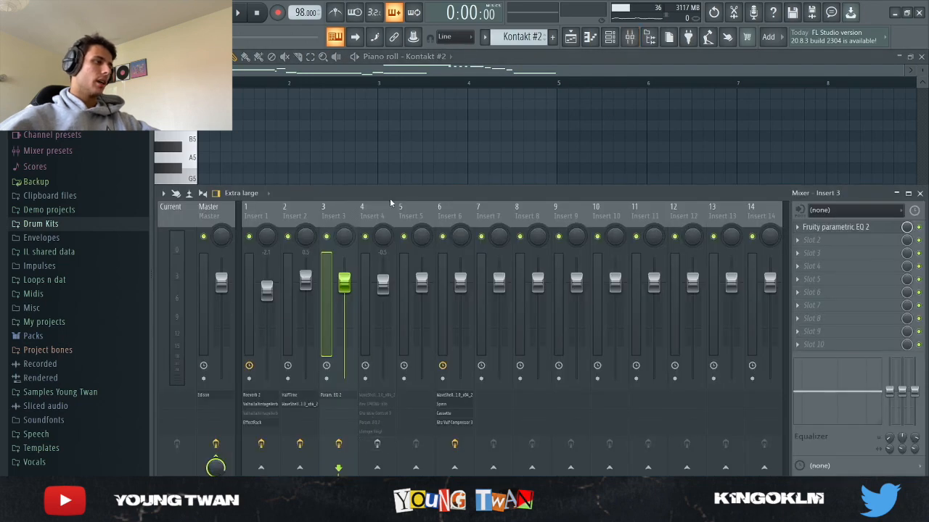
left_click(422, 129)
scroll(571, 254, "up", 5)
scroll(689, 268, "up", 3)
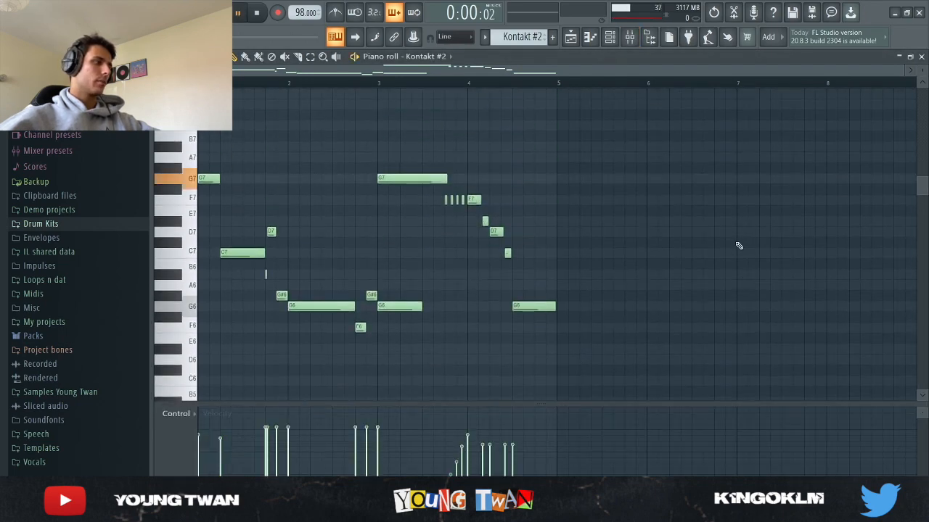
key("space")
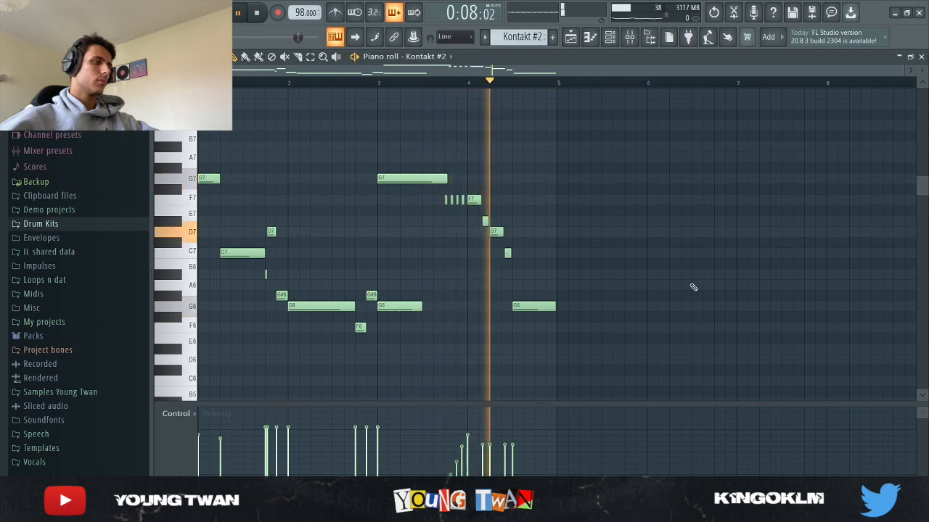
key("space")
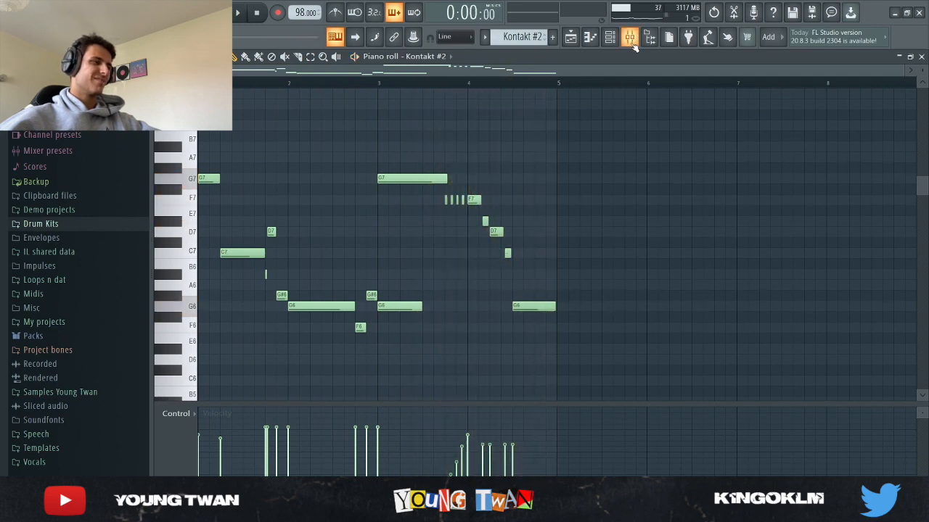
Enable Insert 4's effects chain in the mixer and view its S1 Stereo Imager.
left_click(629, 38)
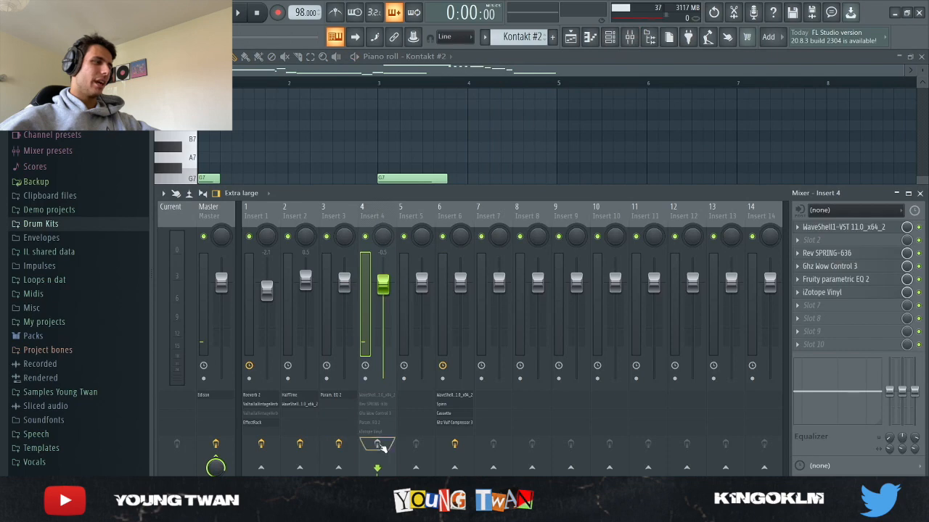
left_click(842, 227)
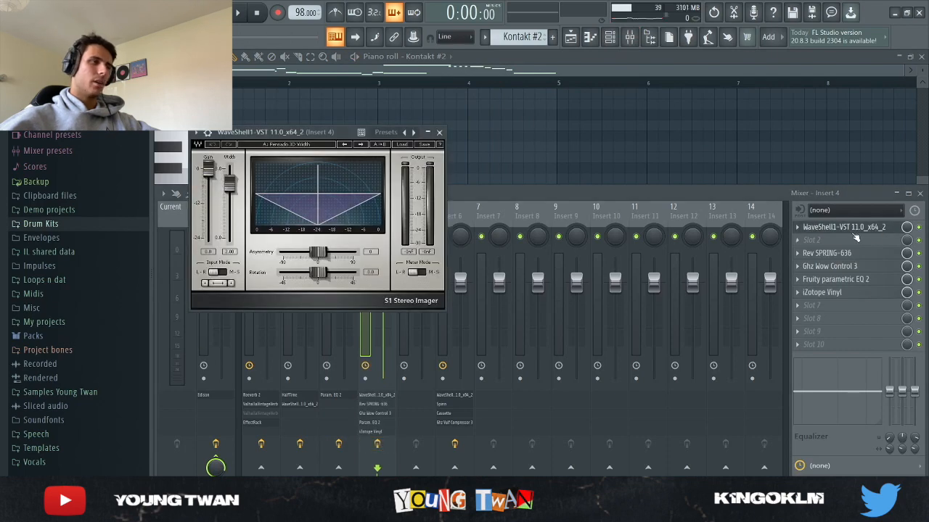
left_click(439, 133)
Review the Rev SPRING-636, Ghz Wow Control 3 and Fruity parametric EQ 2 settings on Insert 4.
left_click(860, 256)
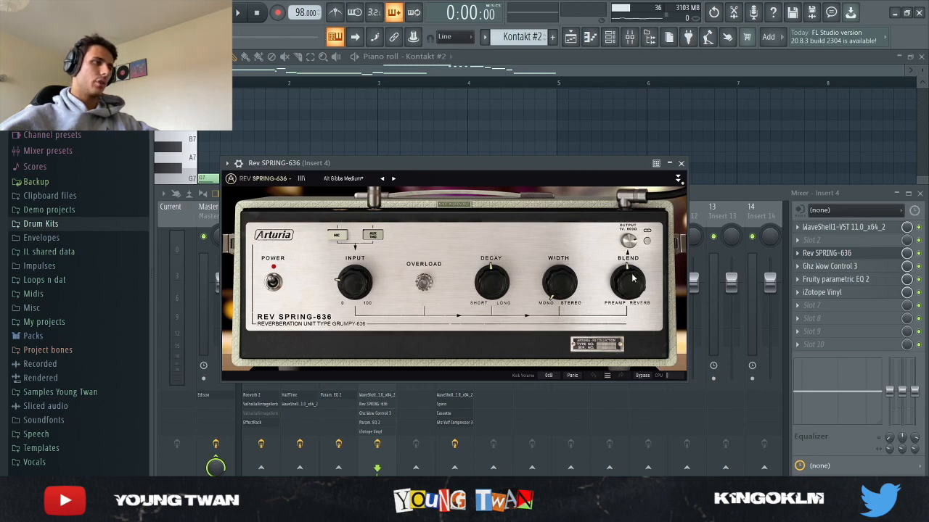
left_click(681, 164)
left_click(864, 267)
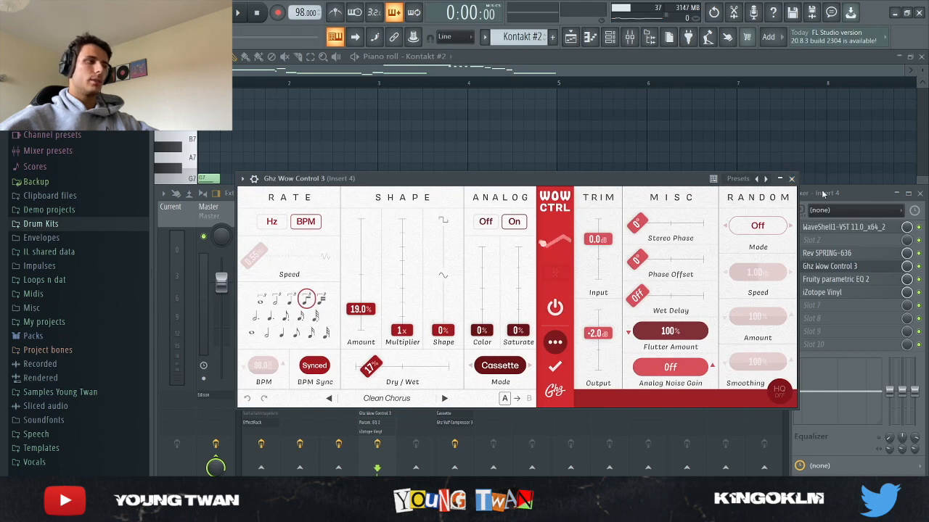
left_click(791, 179)
left_click(858, 282)
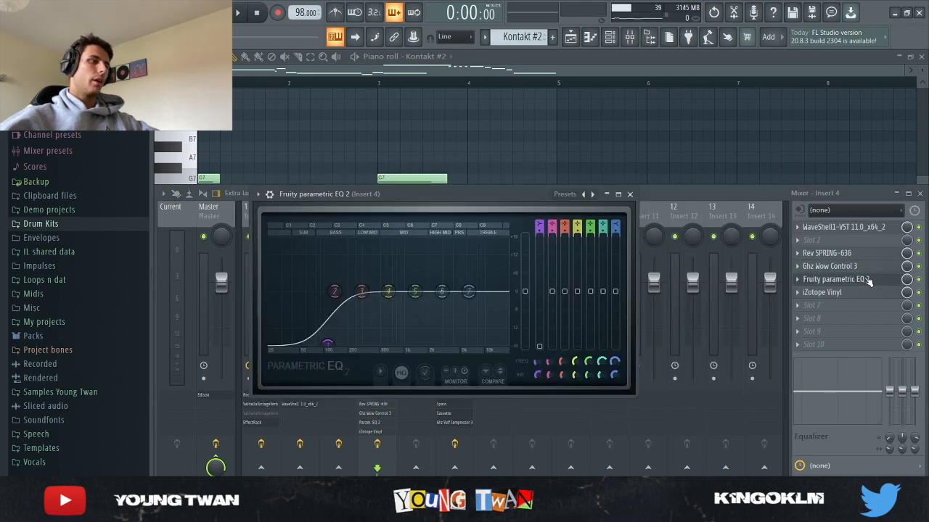
left_click(630, 194)
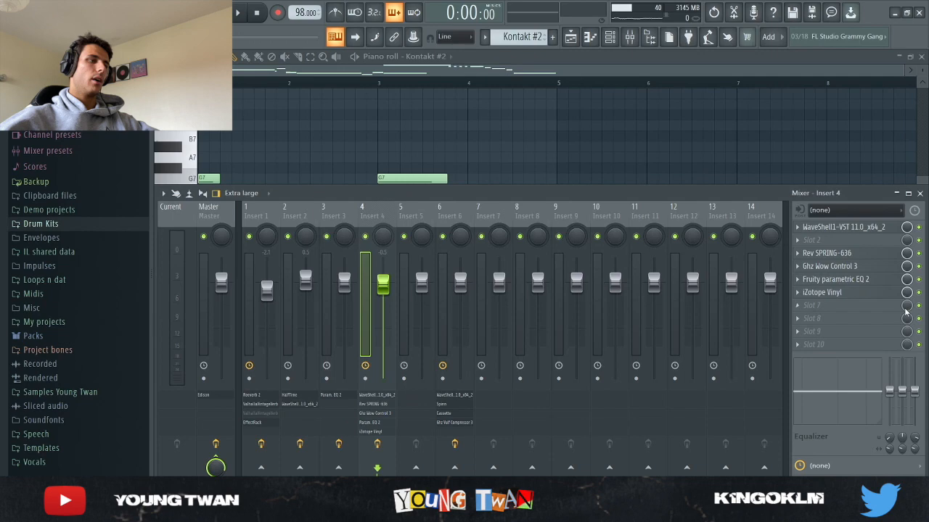
Review the iZotope Vinyl settings on Insert 4 and return to the Kontakt #2 piano roll.
left_click(868, 293)
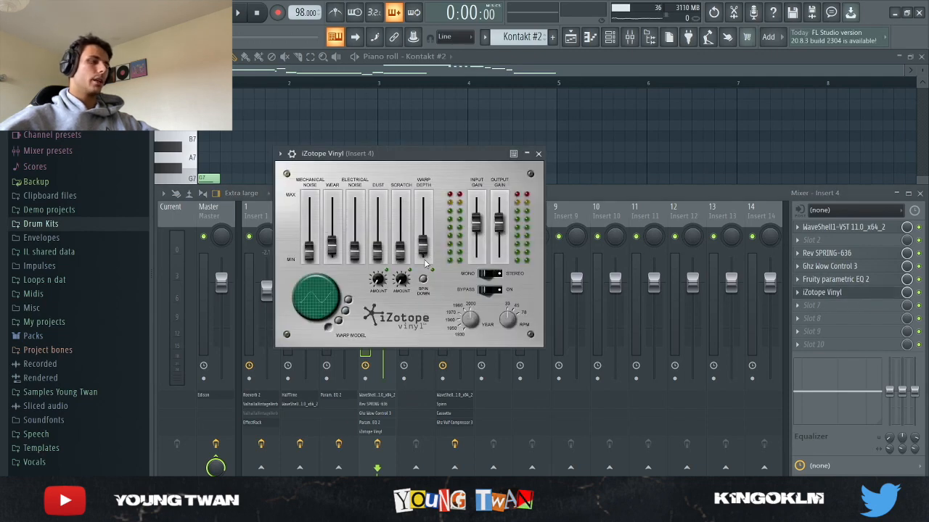
left_click(538, 153)
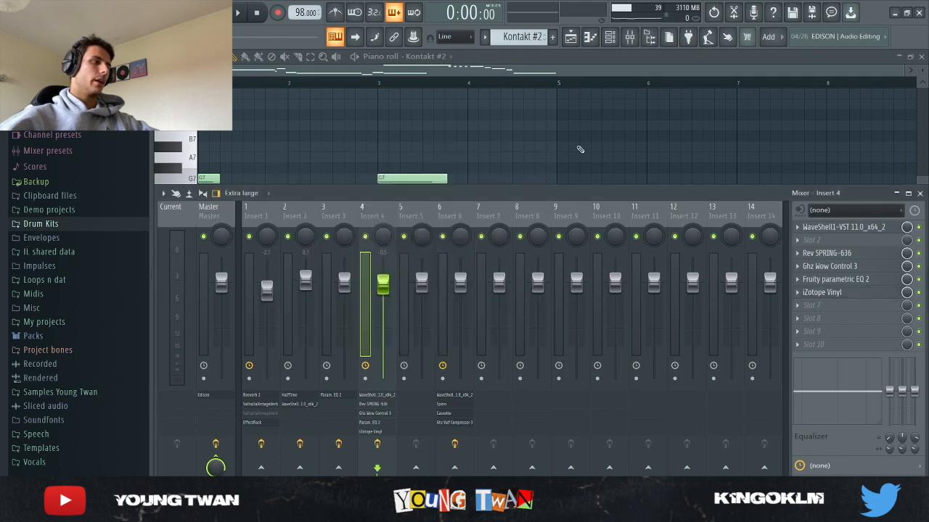
key("F9")
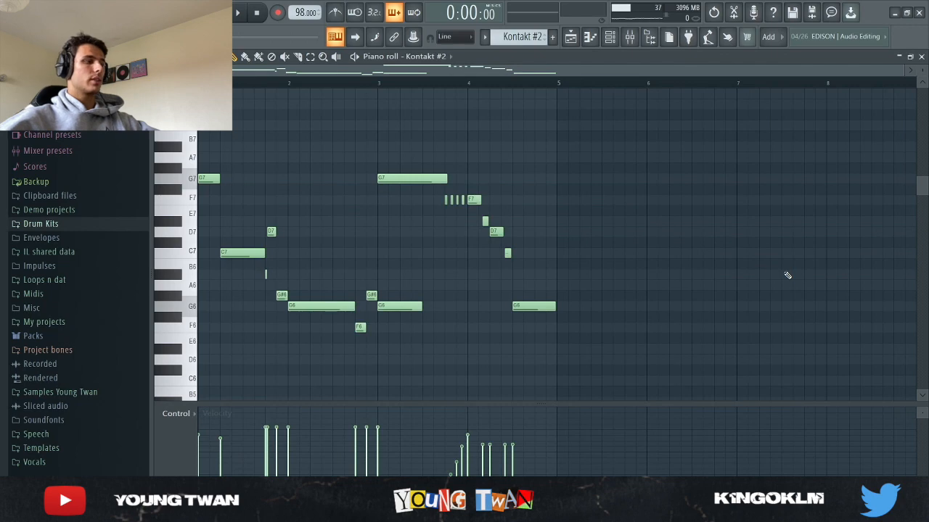
Play the Kontakt #2 melody with its effects and highlight the repeated F7 notes before bar 4, clearing the selection when done.
key("space")
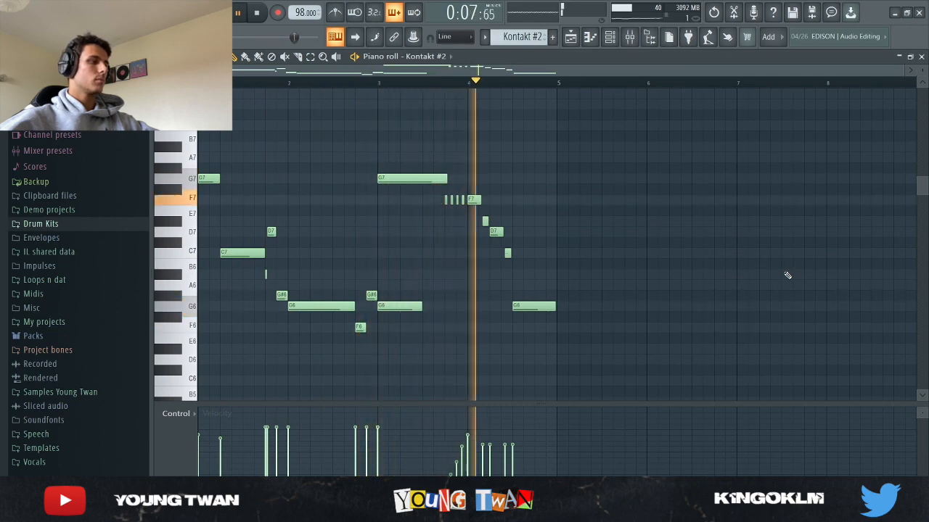
key("space")
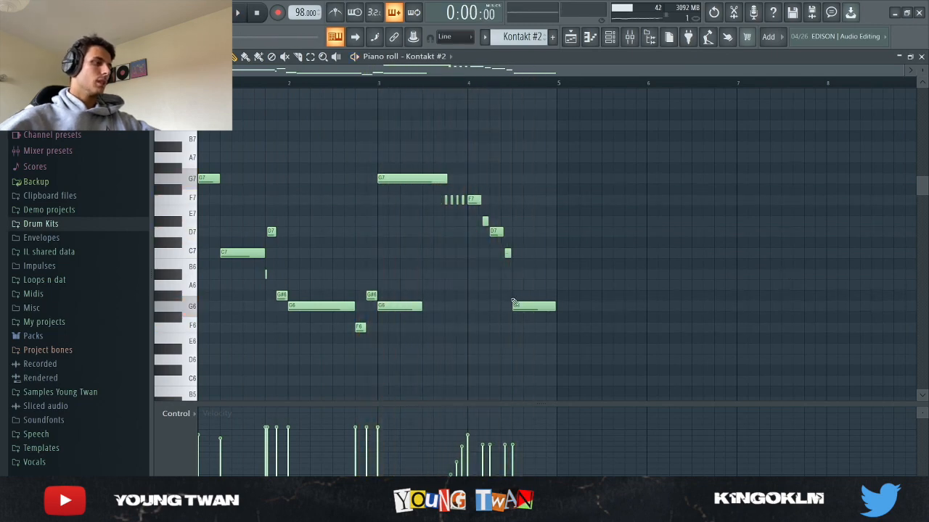
scroll(513, 302, "up", 5)
left_click_drag(322, 214, 458, 201)
scroll(429, 285, "down", 5)
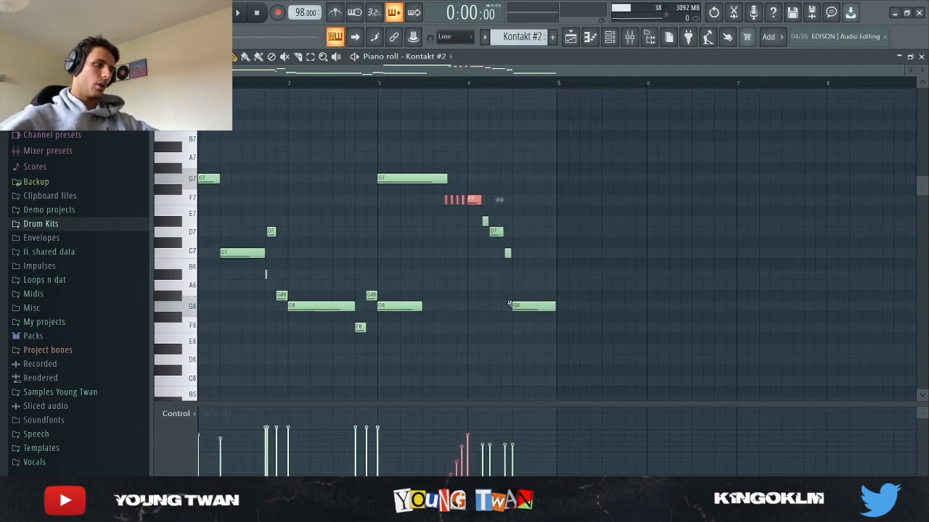
left_click(692, 325, "ctrl")
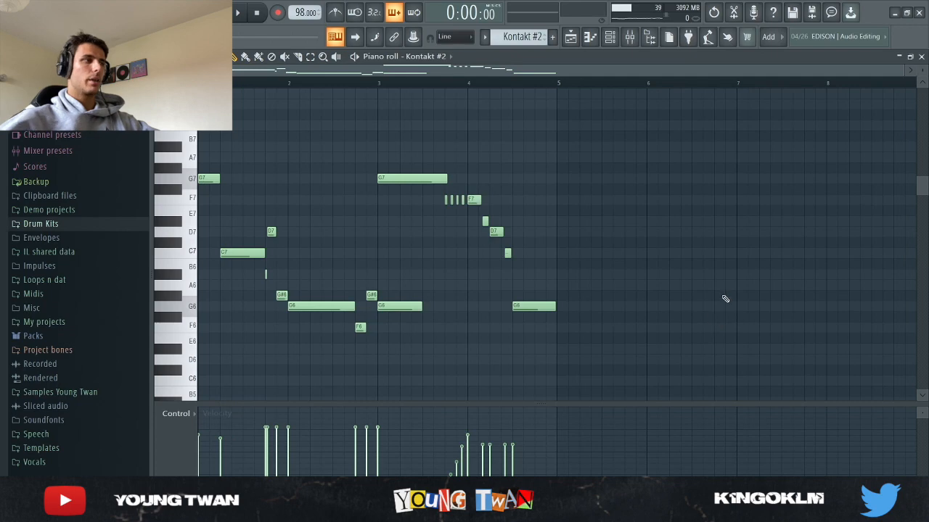
Bring up the playlist arrangement without the channel rack in front of it.
left_click(610, 38)
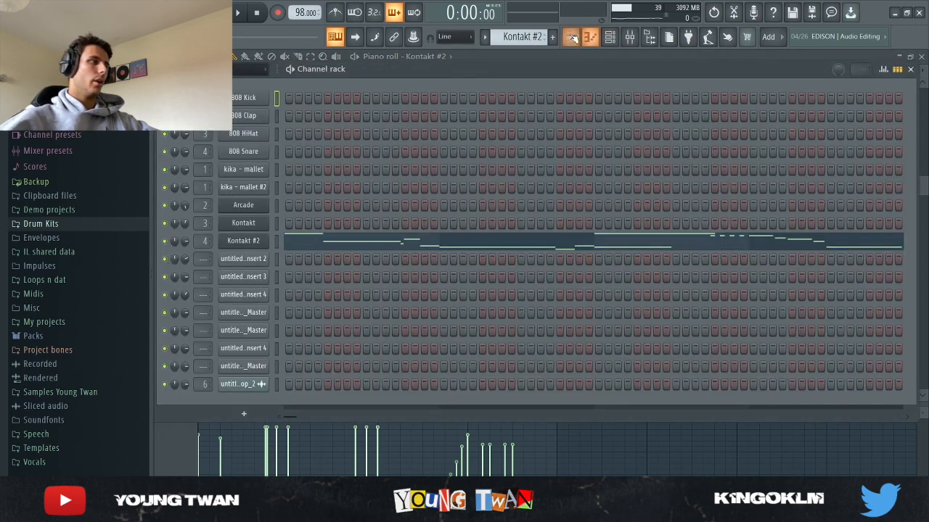
left_click(570, 37)
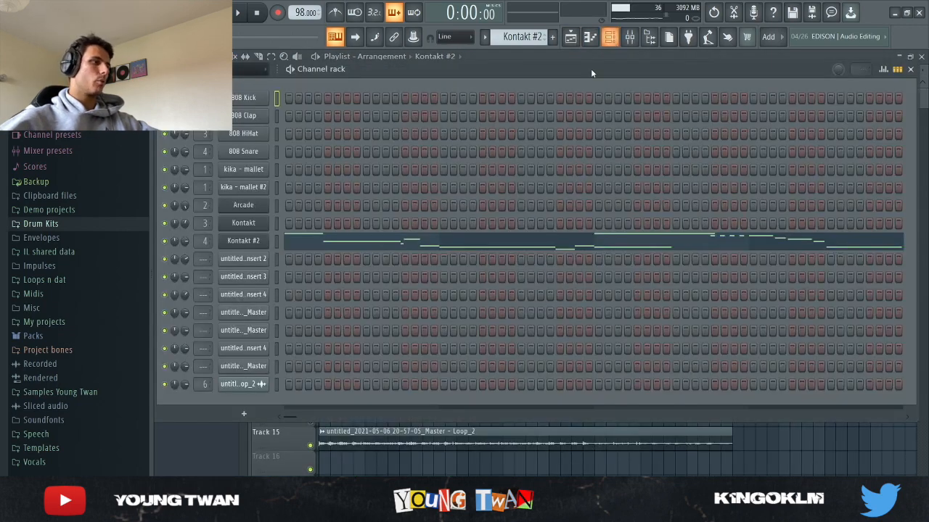
left_click(610, 37)
left_click(571, 38)
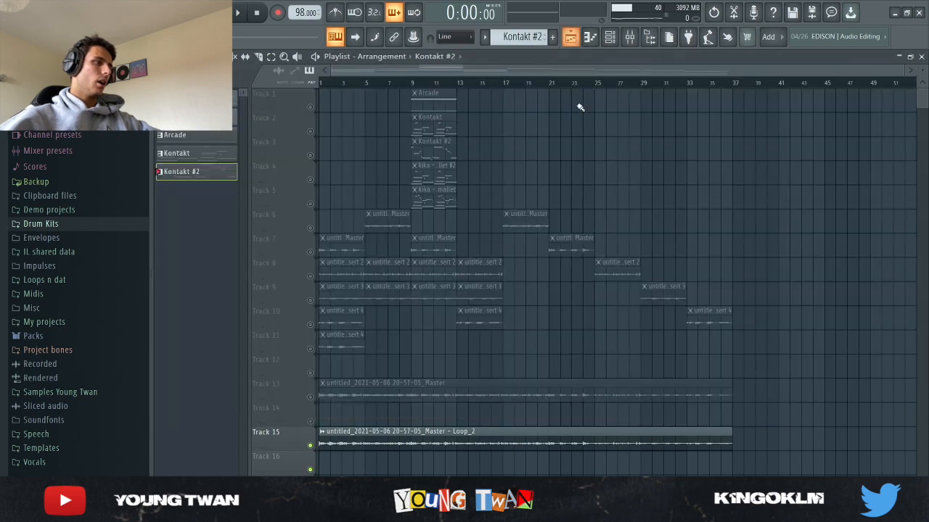
Solo playlist track 6 and unmute tracks 7 through 11 to show the rendered stem arrangement.
right_click(311, 228)
left_click(310, 253)
left_click(310, 276)
left_click(310, 300)
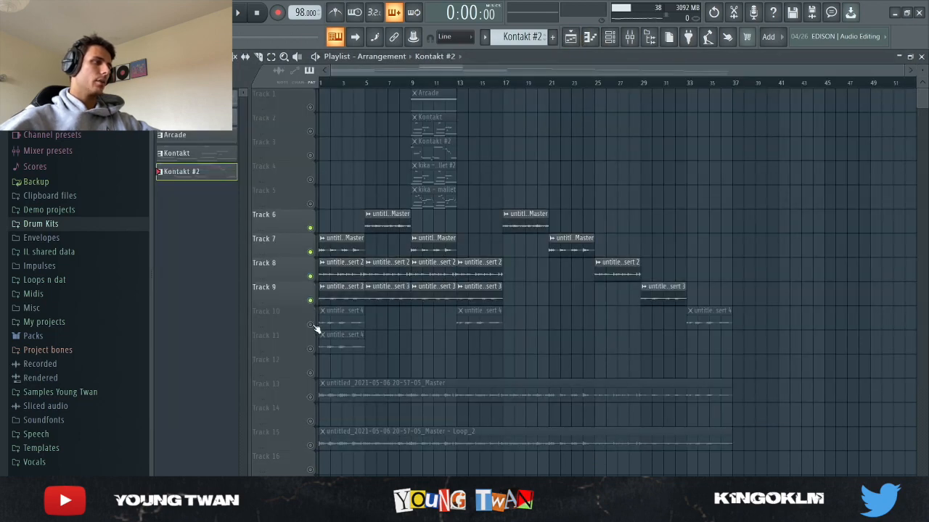
left_click(310, 324)
left_click(311, 348)
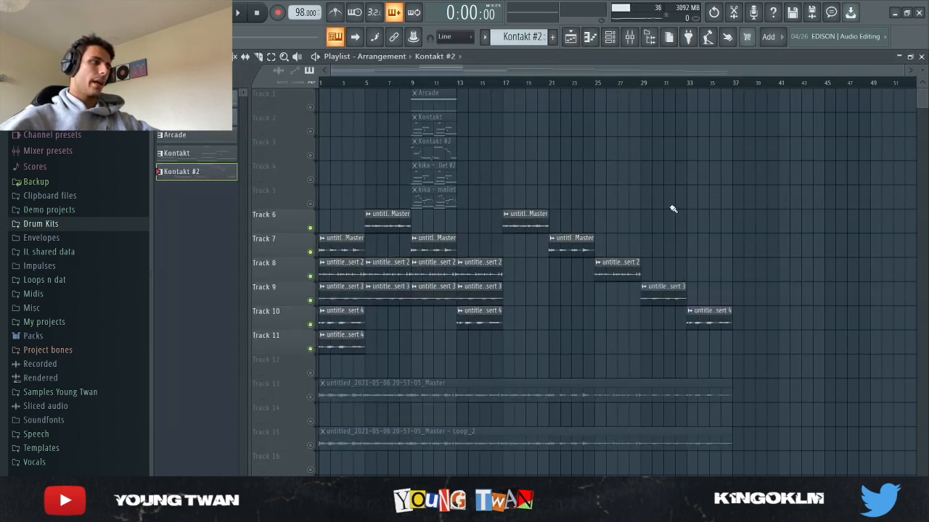
Solo track 13, check the rendered Master clip's sampler settings, and play the clip briefly.
right_click(310, 397)
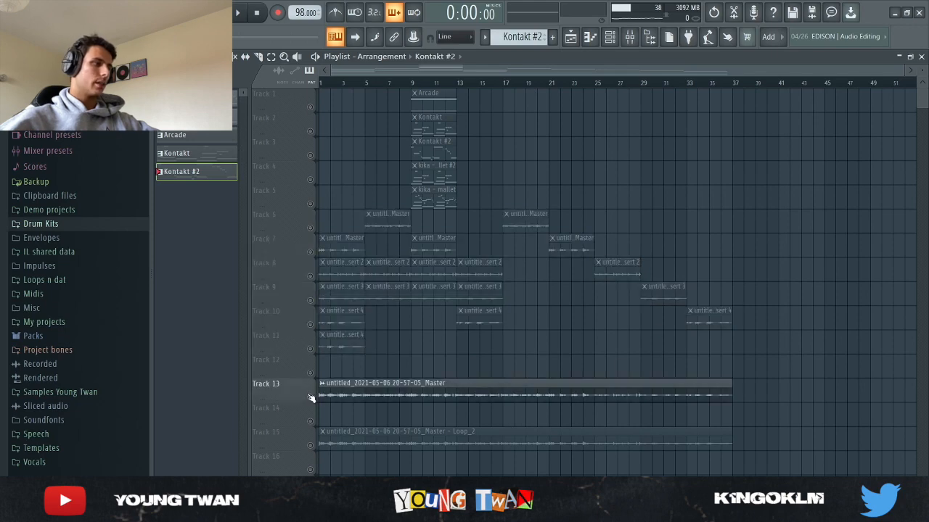
double_click(408, 389)
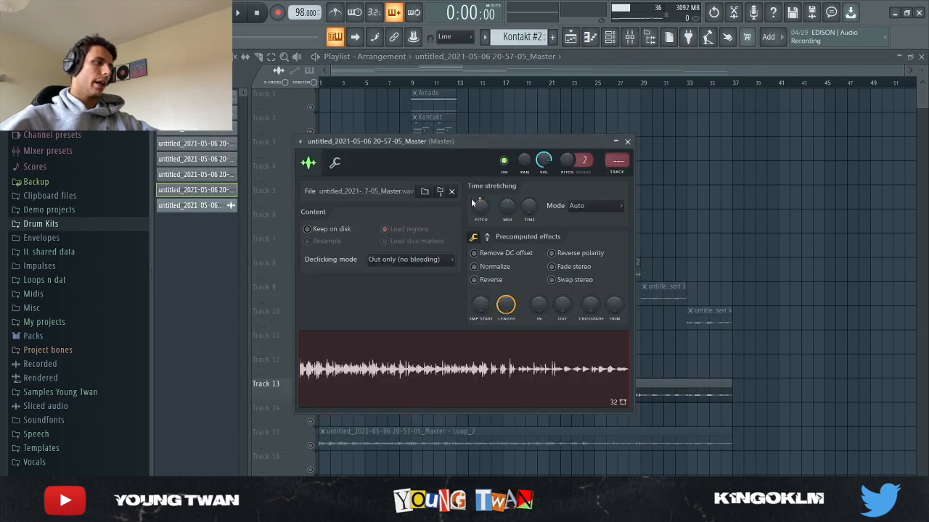
left_click(627, 142)
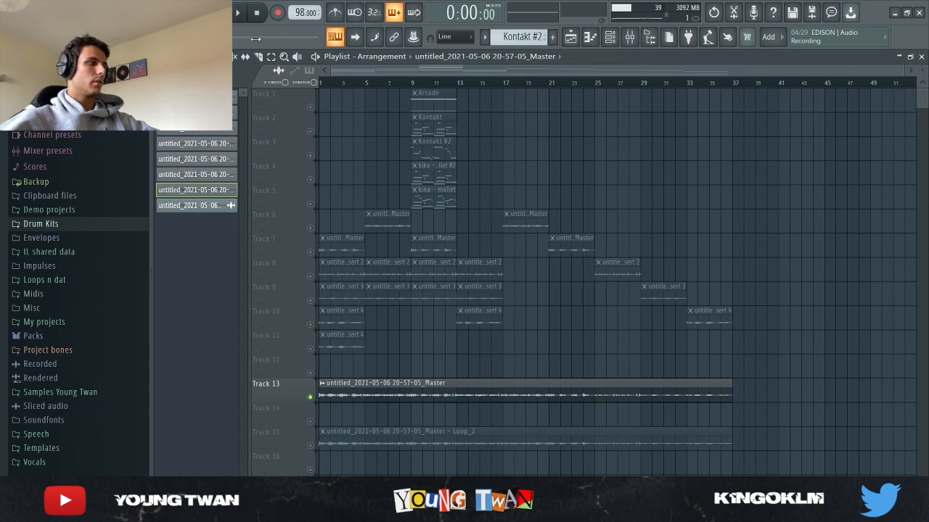
key("space")
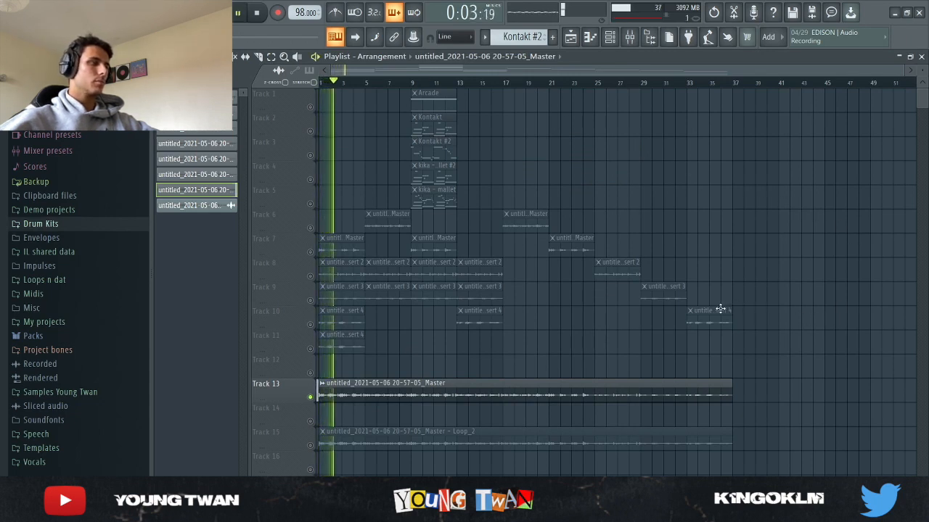
key("space")
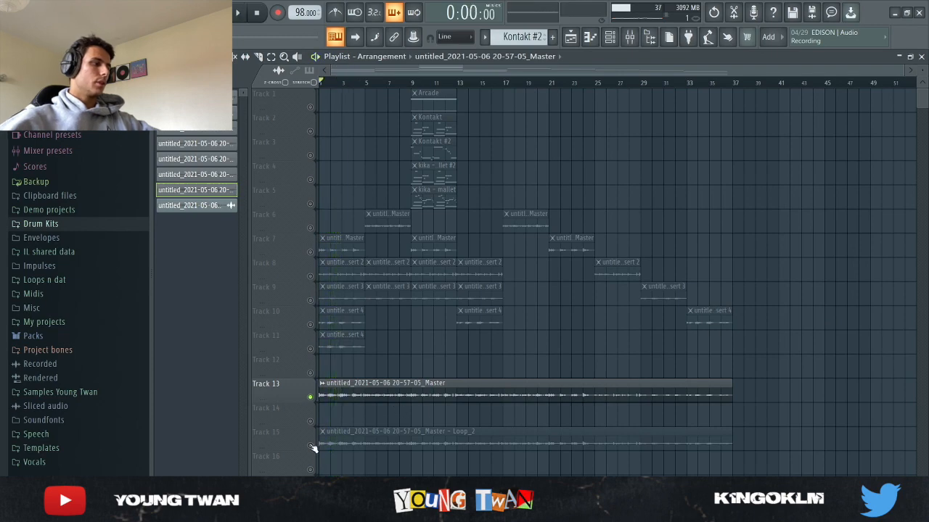
Solo track 15 and check that the Master - Loop_2 clip is routed to mixer track 6.
left_click(428, 442)
double_click(428, 442)
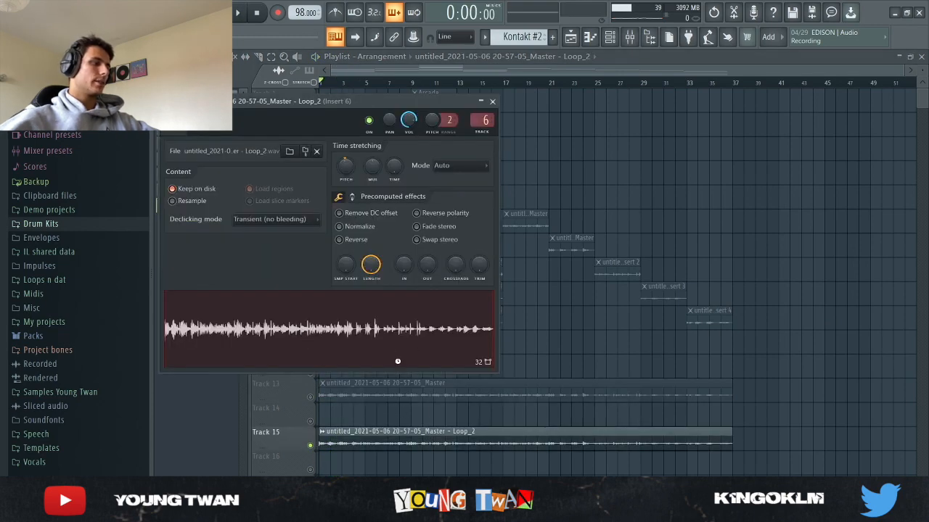
left_click(636, 132)
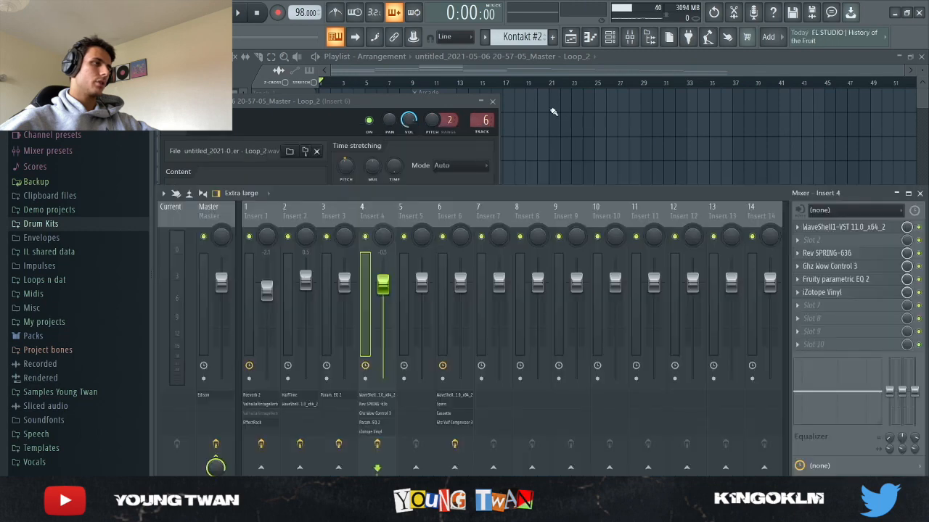
left_click(494, 101)
key("F9")
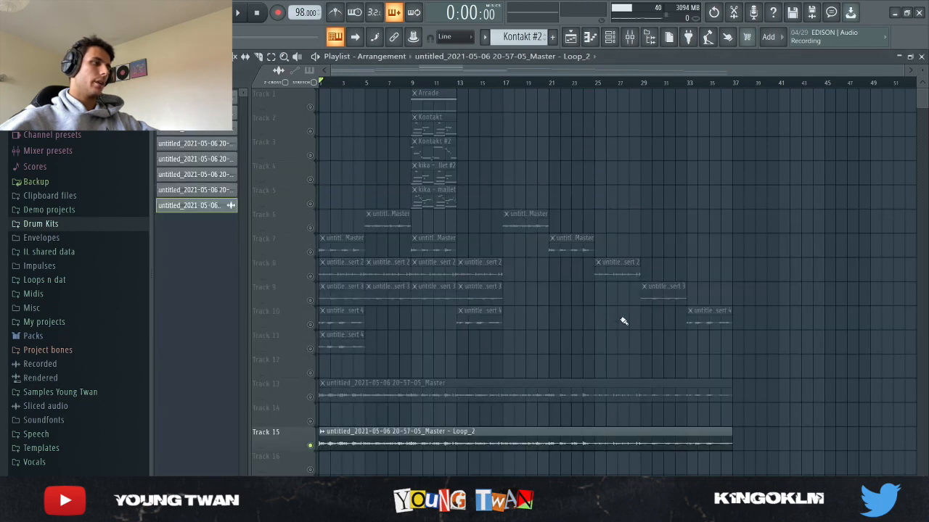
Select Insert 6 in the mixer and review its S1 Stereo Imager and Spinn settings.
left_click(628, 36)
left_click(453, 208)
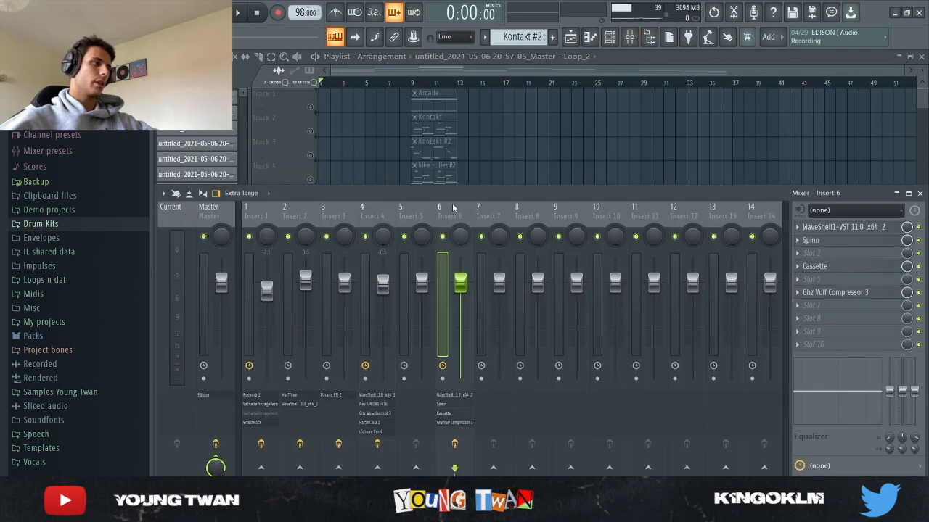
left_click(870, 228)
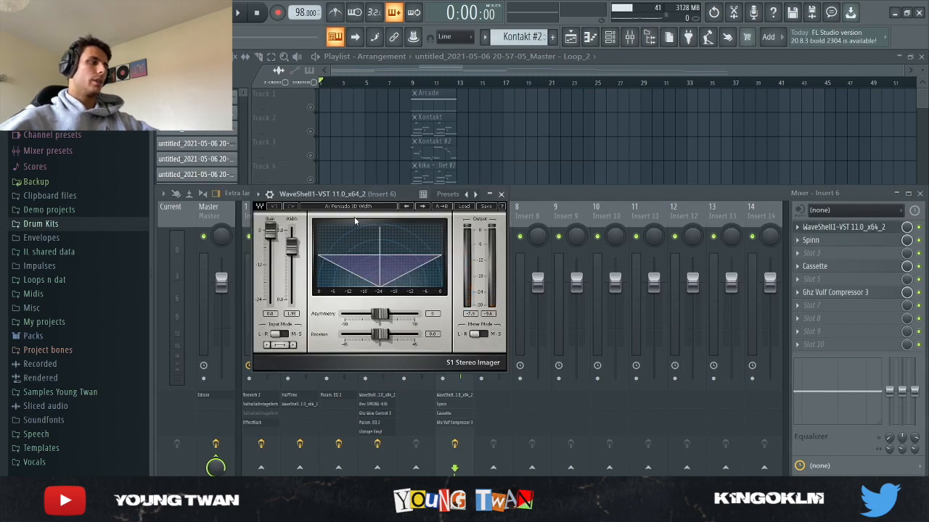
left_click(501, 195)
left_click(843, 247)
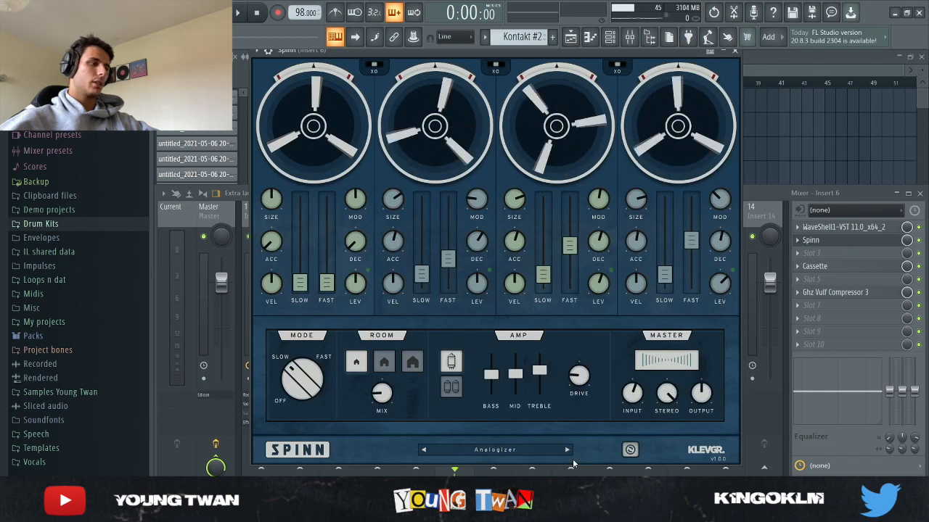
left_click(846, 249)
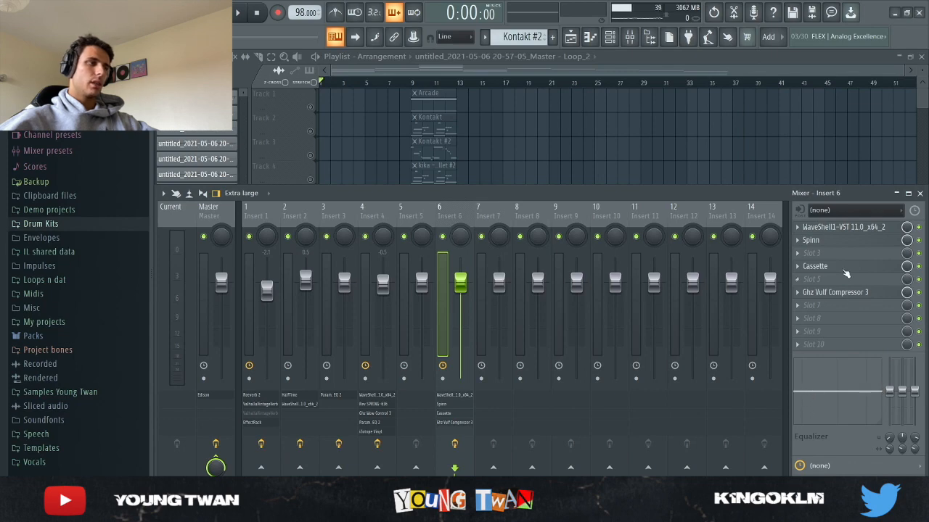
Review the Cassette and Ghz Vulf Compressor 3 settings on Insert 6.
left_click(844, 269)
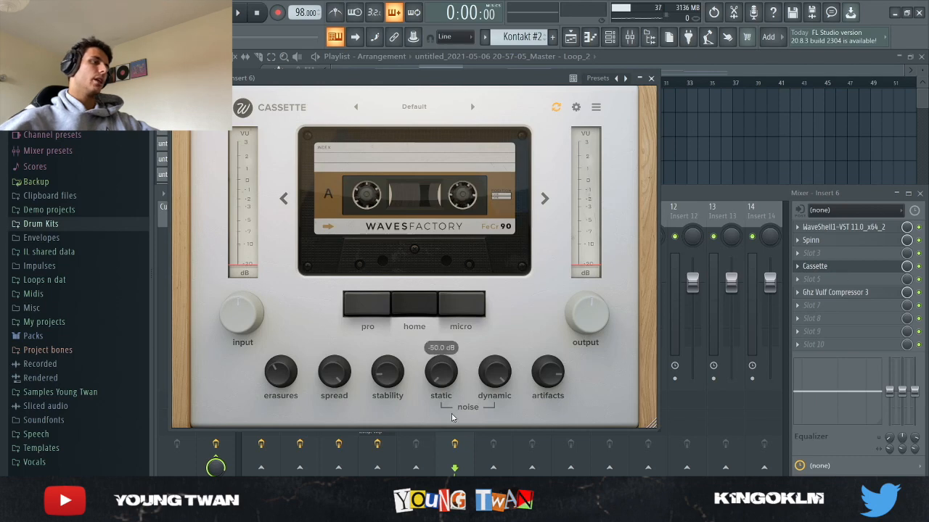
left_click(651, 78)
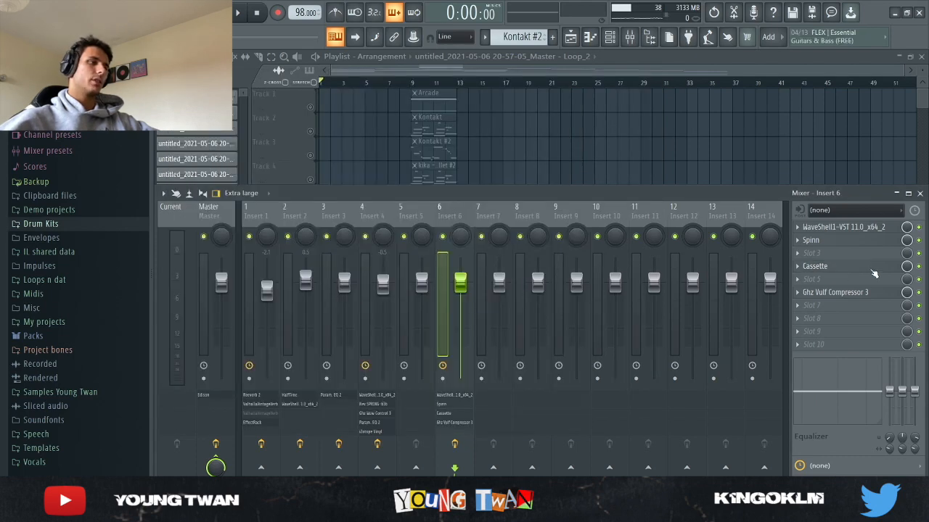
left_click(848, 293)
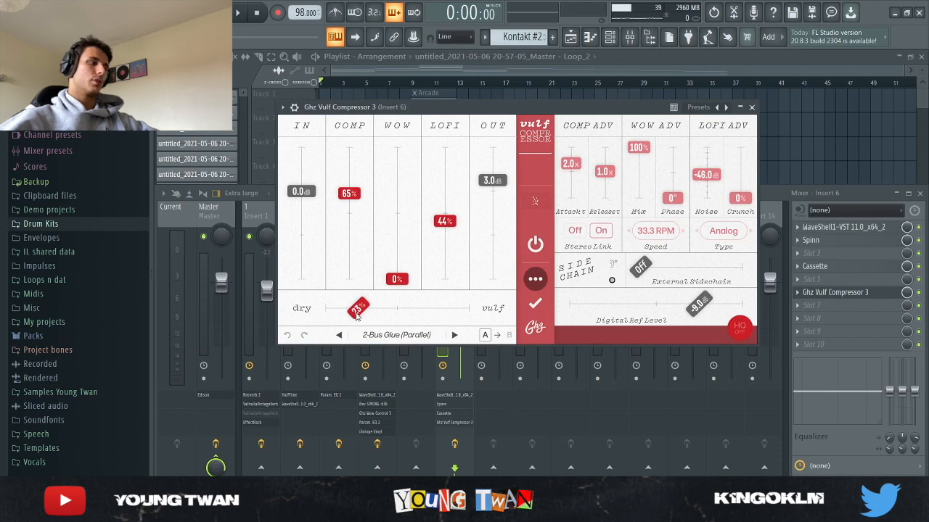
left_click(751, 107)
Show the Spinn effect on Insert 6 once more, then close it and the mixer.
left_click(824, 241)
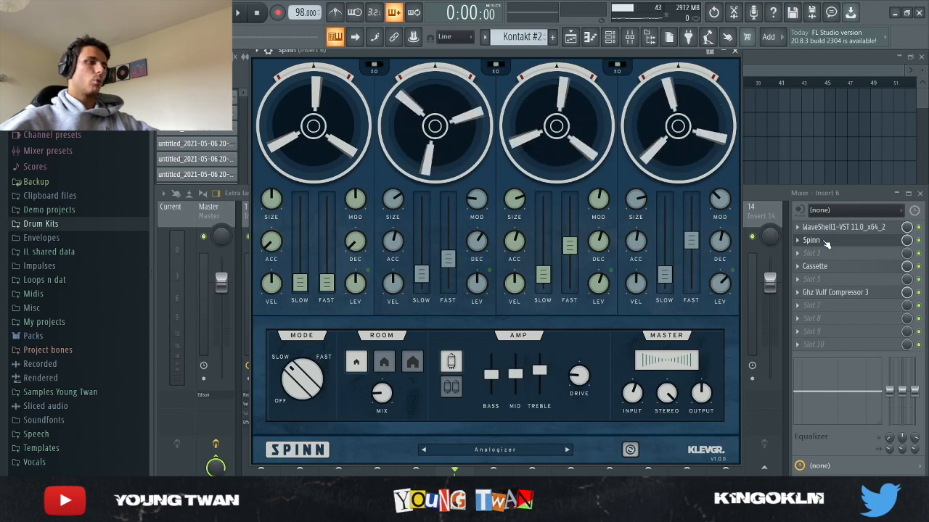
left_click(826, 243)
key("F9")
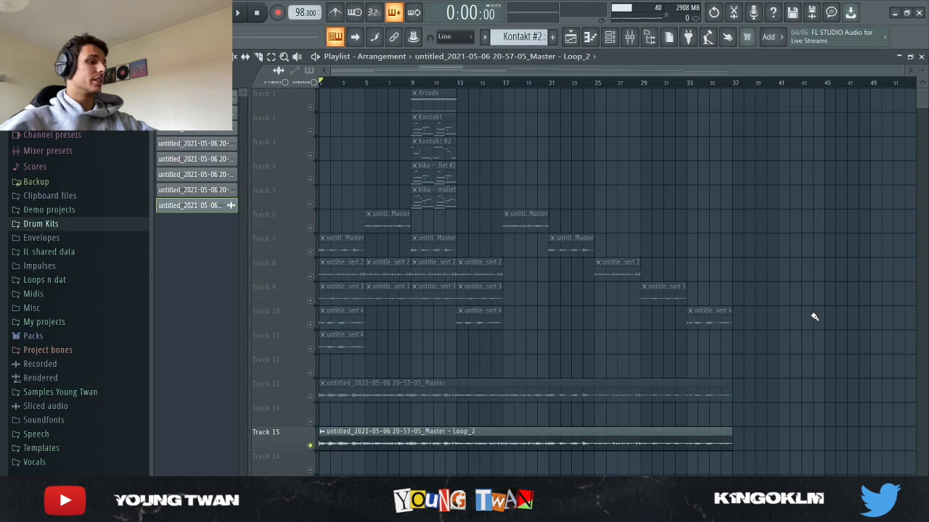
Play the processed Loop_2 clip on track 15 from the start of the playlist.
scroll(830, 385, "up", 1)
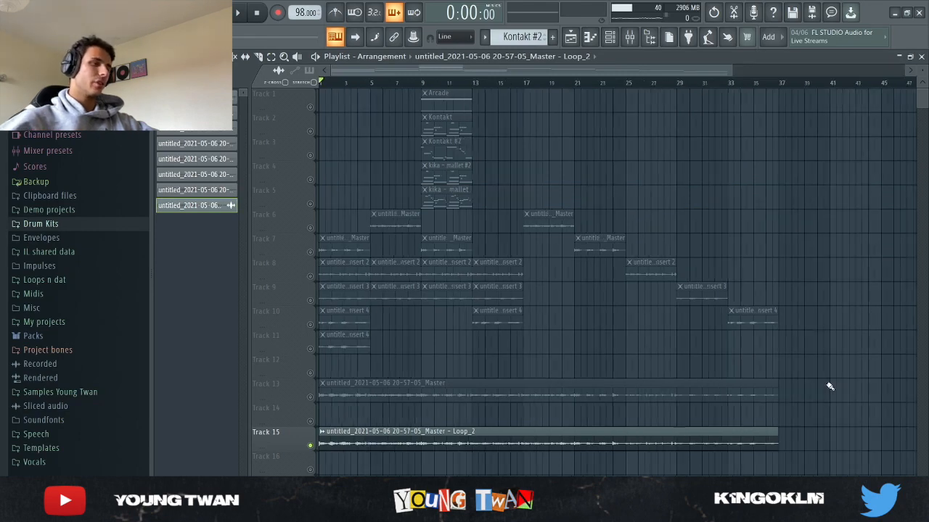
scroll(744, 344, "up", 1)
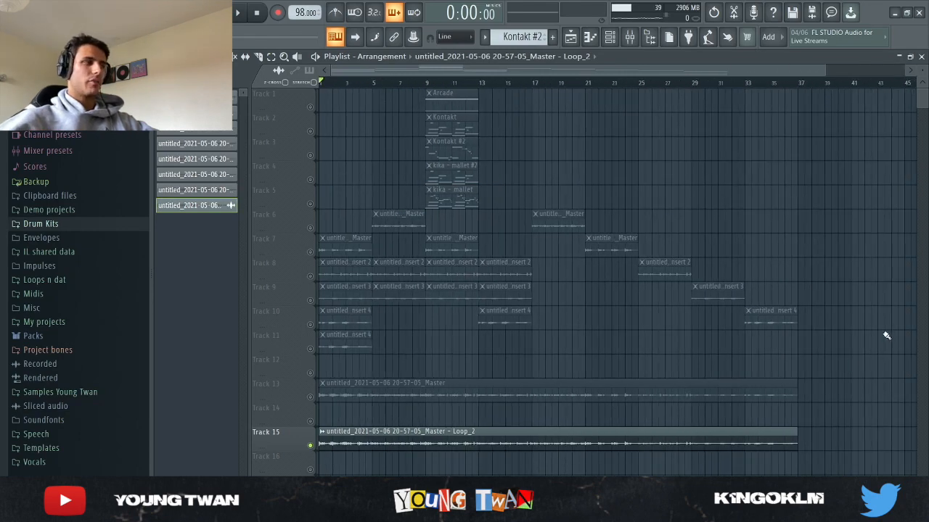
key("space")
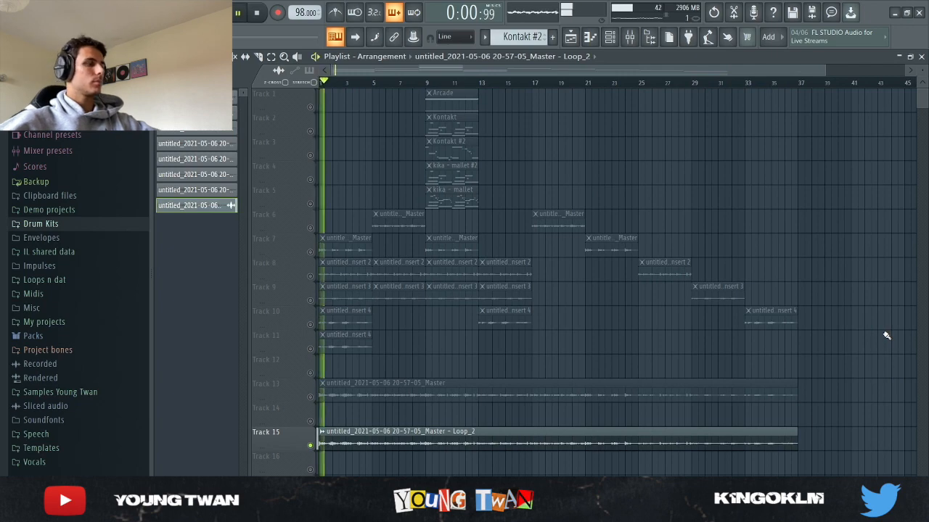